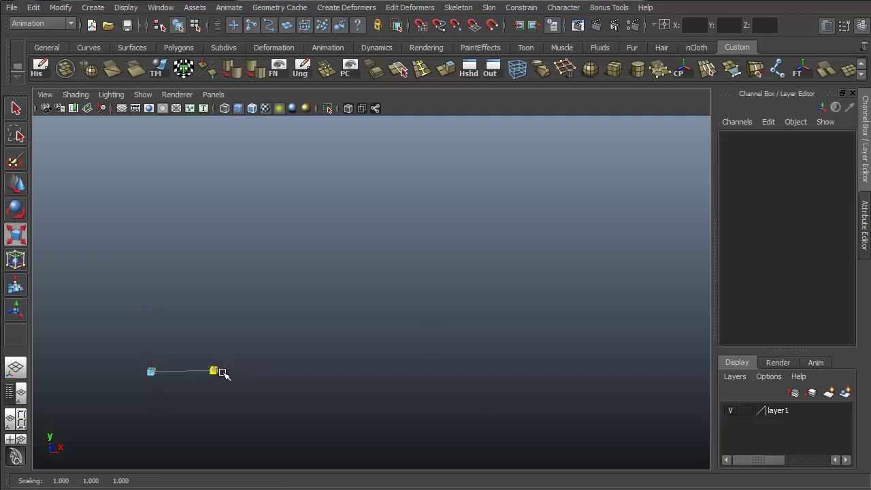
{"action": "left_click_drag", "start_coordinate": [224, 373], "coordinate": [594, 356], "text": "alt"}
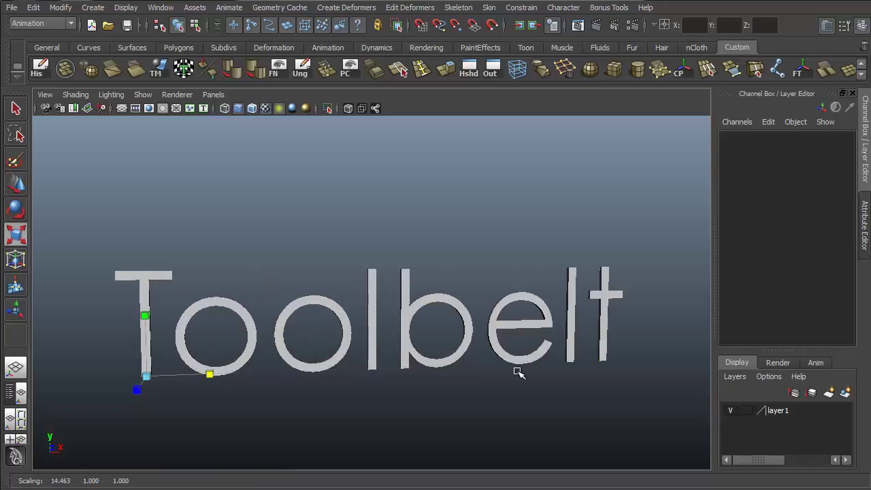
{"action": "left_click_drag", "start_coordinate": [517, 372], "coordinate": [422, 346], "text": "alt"}
{"action": "key", "text": "e"}
{"action": "middle_click_drag", "start_coordinate": [422, 346], "coordinate": [292, 259], "text": "alt"}
{"action": "key", "text": "w"}
{"action": "key", "text": "Insert"}
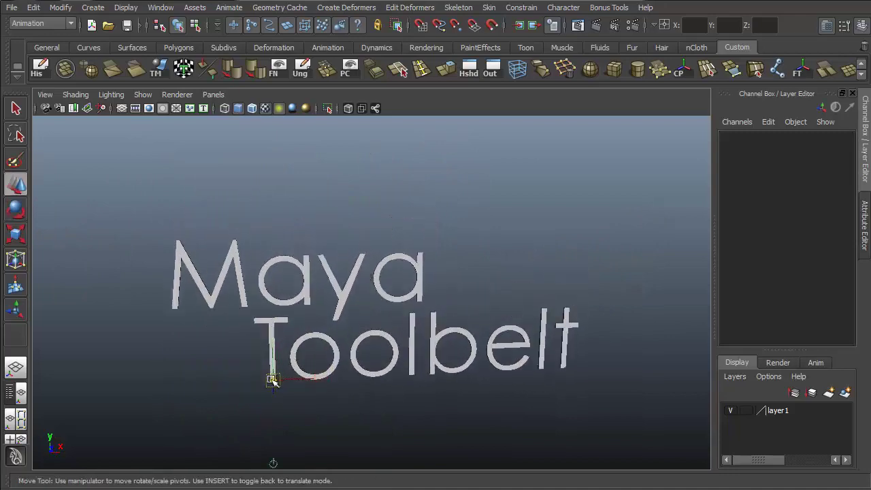
{"action": "left_click_drag", "start_coordinate": [272, 380], "coordinate": [518, 315]}
{"action": "key", "text": "q"}
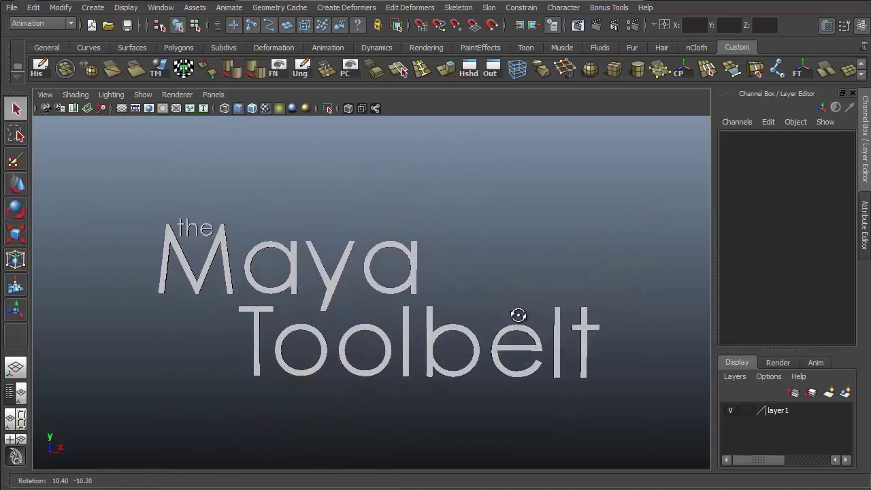
{"action": "right_click_drag", "start_coordinate": [519, 315], "coordinate": [569, 296], "text": "alt"}
{"action": "left_click_drag", "start_coordinate": [570, 295], "coordinate": [574, 256], "text": "alt"}
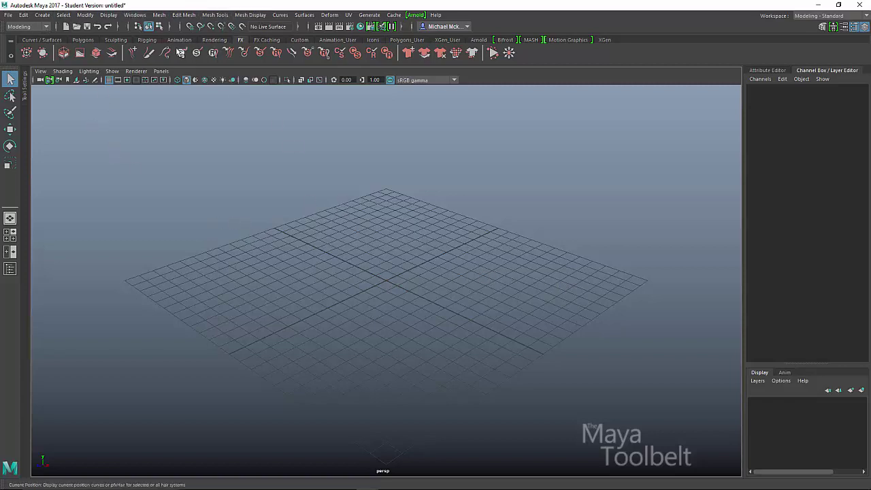
{"action": "left_click", "coordinate": [186, 15]}
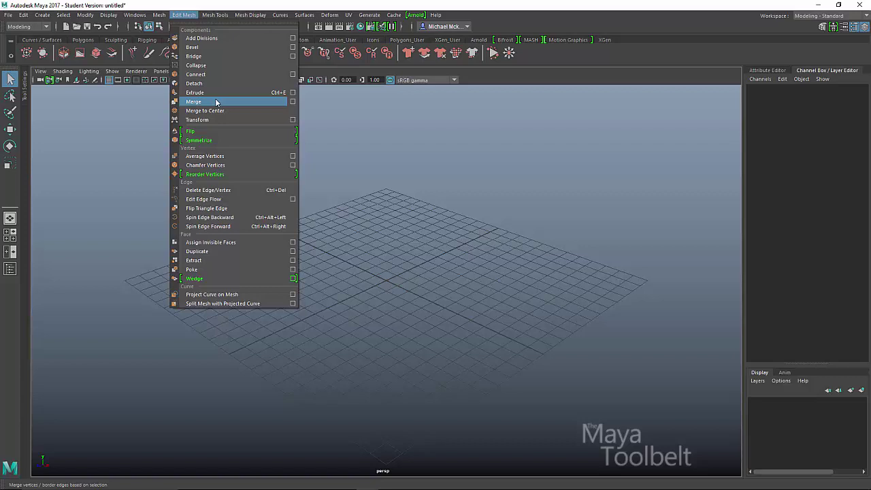
{"action": "left_click", "coordinate": [430, 247]}
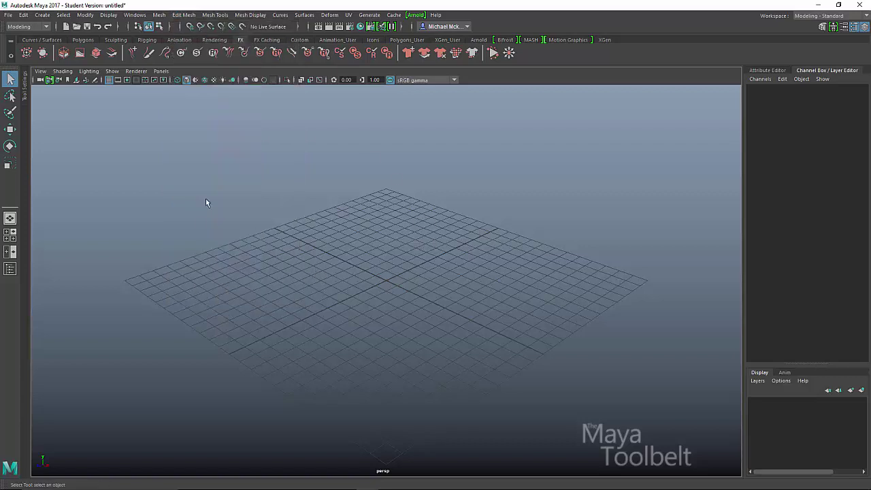
- Create a polygon plane at the origin and scale it uniformly to about 19
{"action": "left_click", "coordinate": [43, 14]}
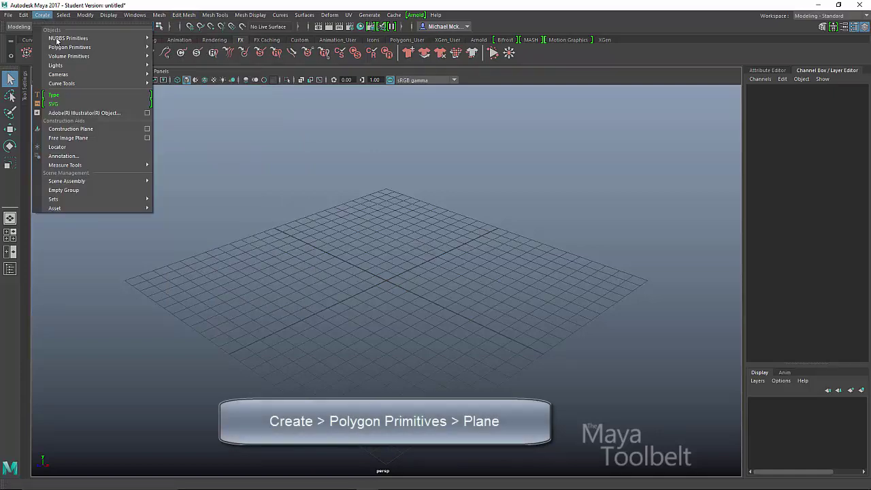
{"action": "mouse_move", "coordinate": [116, 48]}
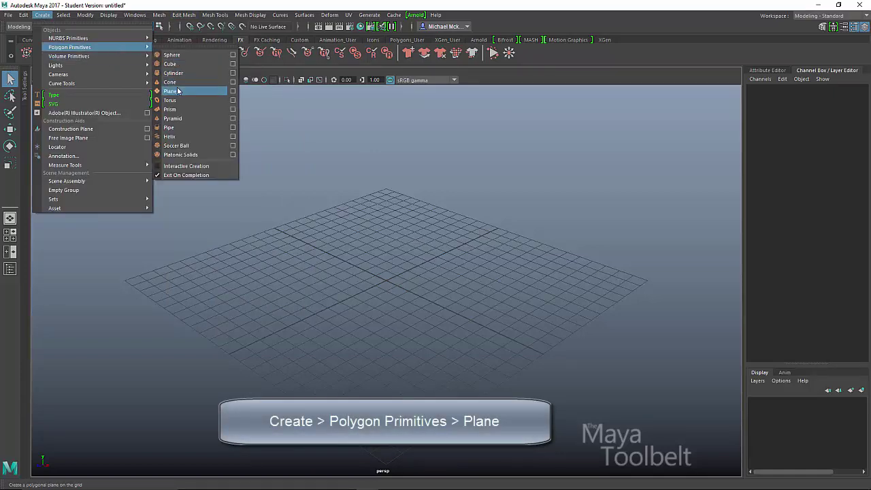
{"action": "left_click", "coordinate": [177, 87]}
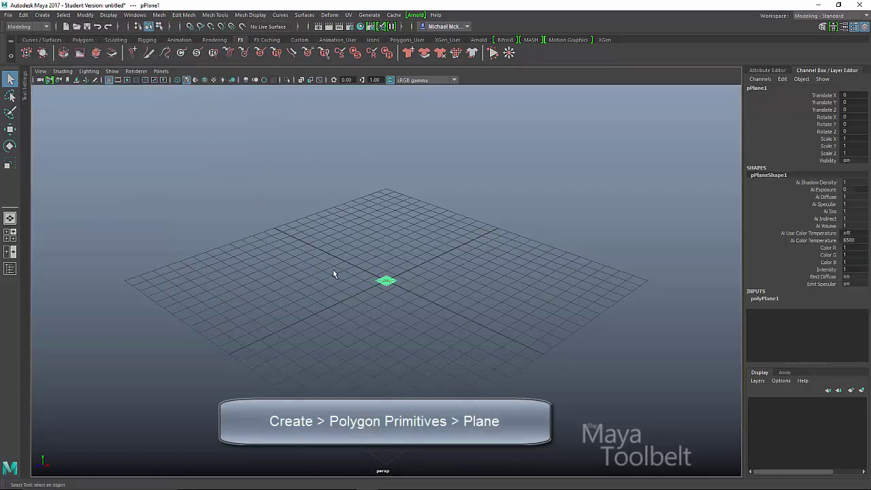
{"action": "left_click_drag", "start_coordinate": [333, 274], "coordinate": [329, 274], "text": "alt"}
{"action": "key", "text": "r"}
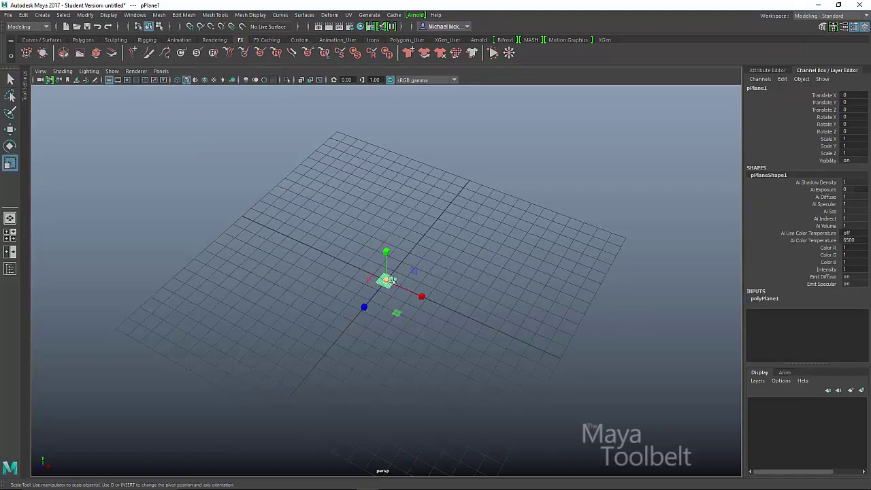
{"action": "left_click_drag", "start_coordinate": [390, 279], "coordinate": [434, 207]}
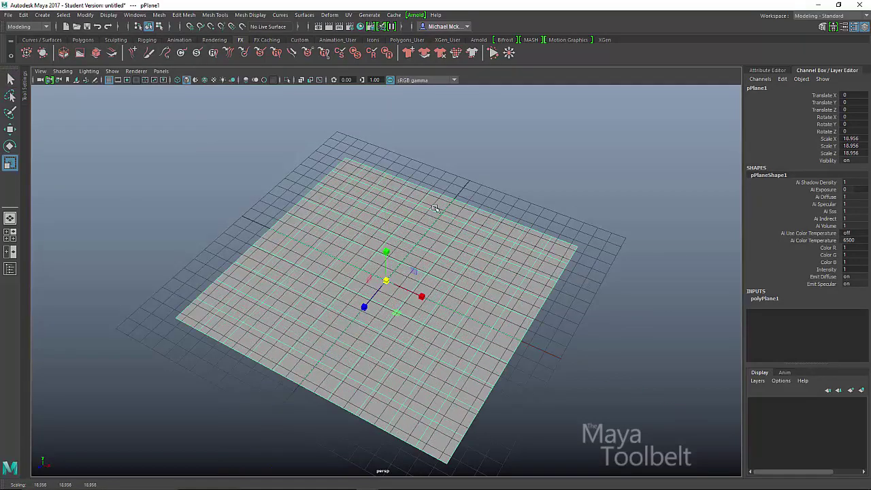
- Hide the viewport grid and turn on Wireframe on Shaded so the unselected plane shows its edges
{"action": "left_click", "coordinate": [108, 80]}
{"action": "left_click", "coordinate": [256, 218]}
{"action": "left_click", "coordinate": [378, 275]}
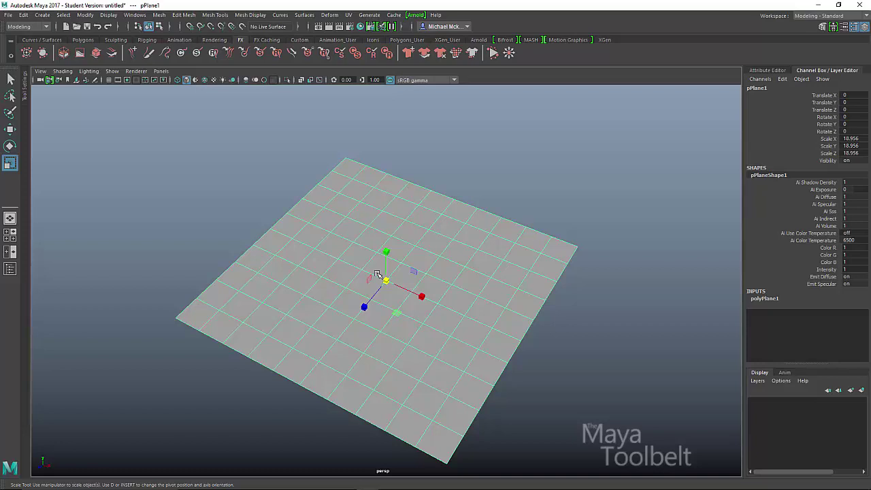
{"action": "left_click", "coordinate": [204, 179]}
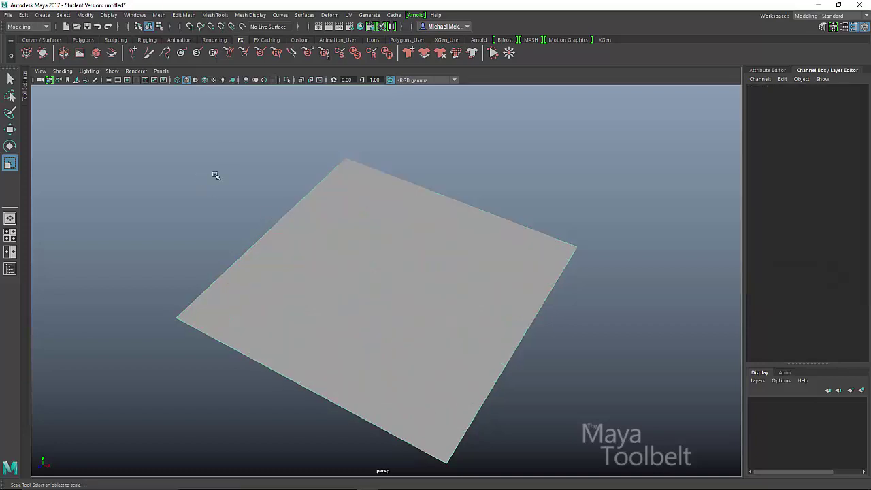
{"action": "left_click", "coordinate": [71, 71]}
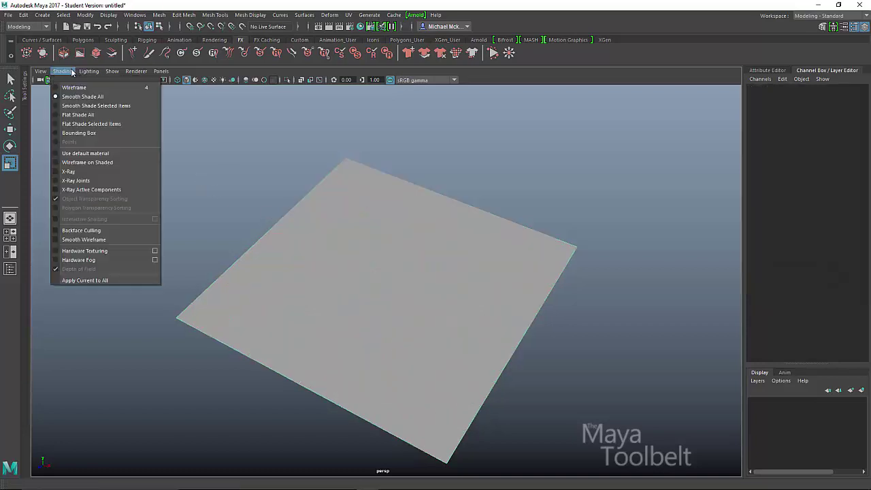
{"action": "left_click", "coordinate": [91, 163]}
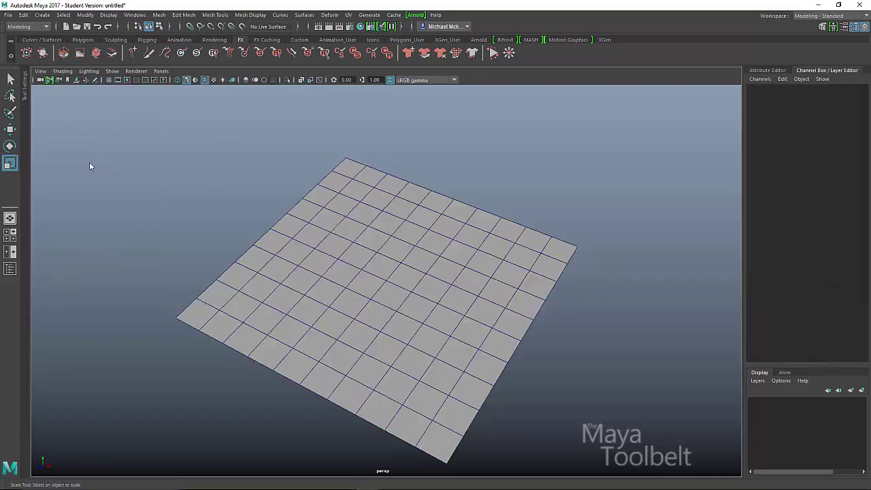
{"action": "left_click", "coordinate": [417, 228]}
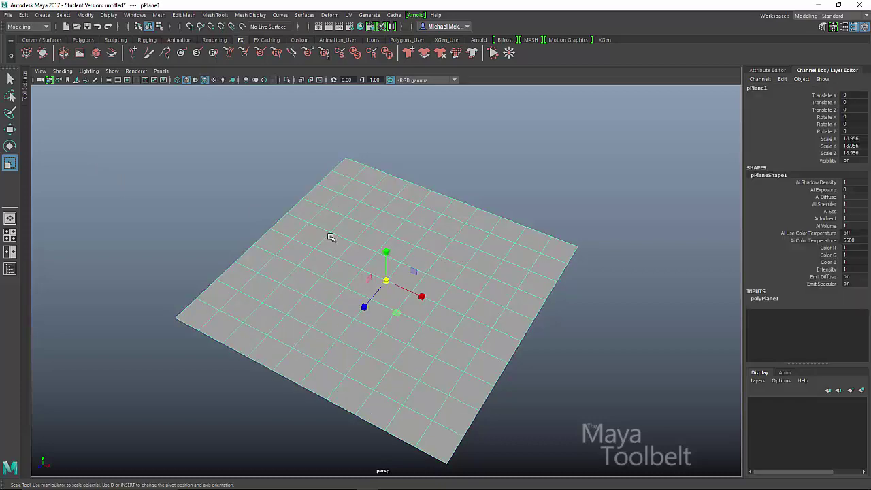
{"action": "left_click", "coordinate": [245, 174]}
{"action": "left_click", "coordinate": [480, 228]}
{"action": "left_click", "coordinate": [515, 206]}
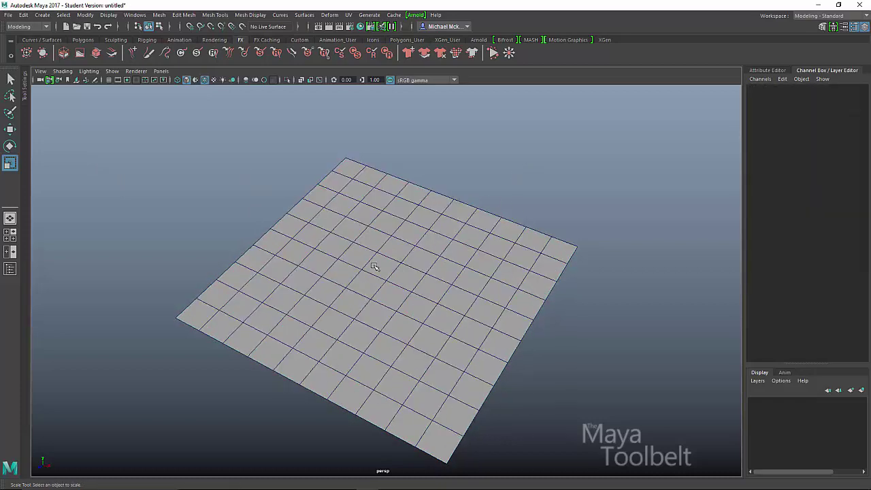
- Select two adjacent faces near the middle of the plane and apply Merge to them
{"action": "left_click_drag", "start_coordinate": [374, 266], "coordinate": [411, 333], "text": "alt"}
{"action": "left_click", "coordinate": [402, 361]}
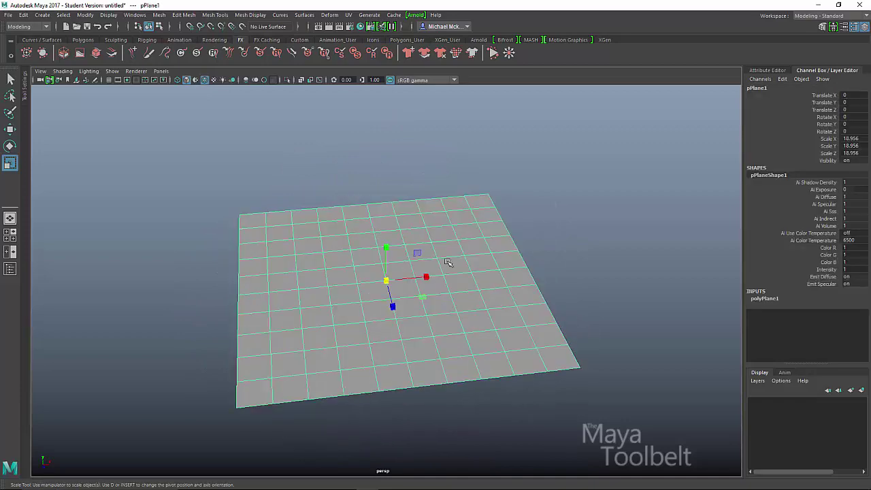
{"action": "left_click_drag", "start_coordinate": [384, 271], "coordinate": [489, 261], "text": "alt"}
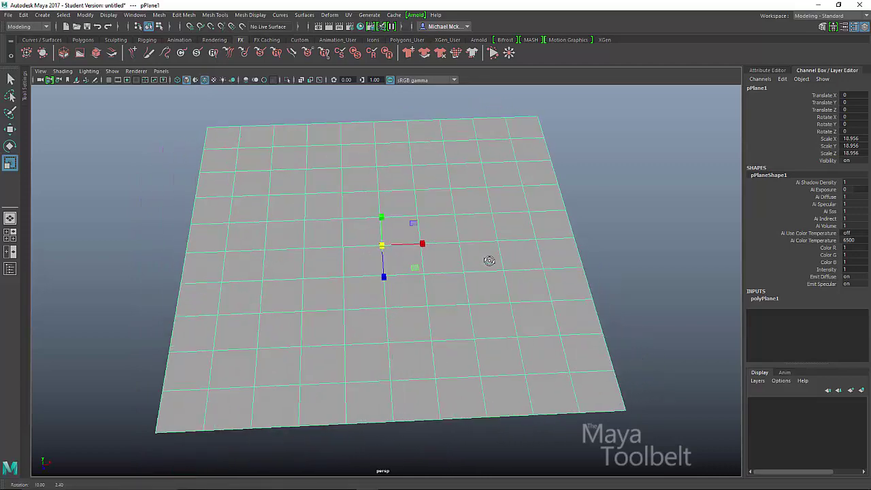
{"action": "right_click", "coordinate": [456, 220]}
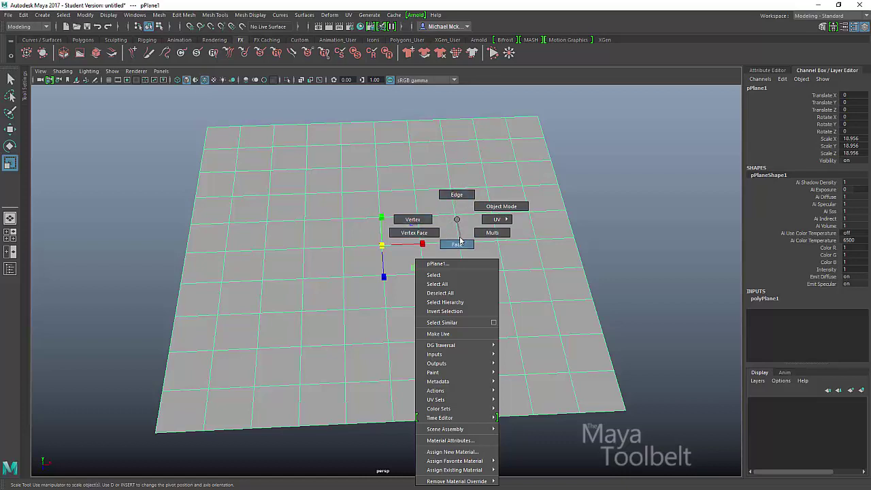
{"action": "right_click_drag", "start_coordinate": [458, 243], "coordinate": [460, 242]}
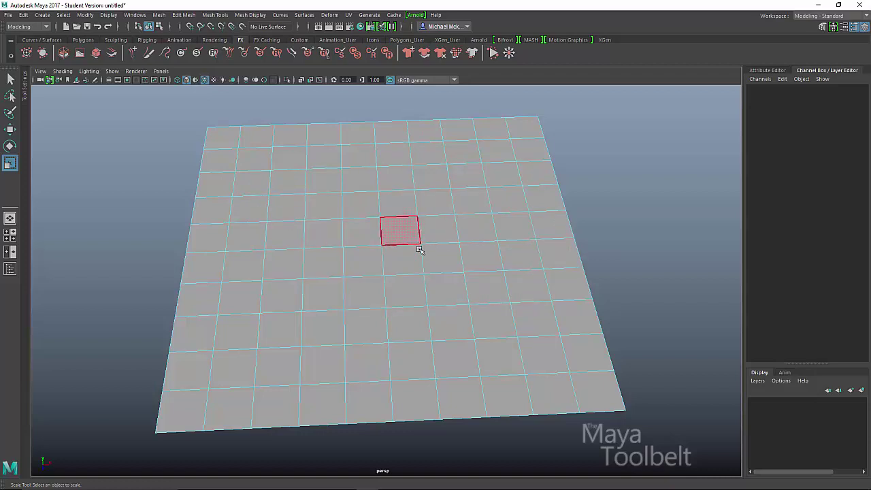
{"action": "left_click", "coordinate": [362, 204]}
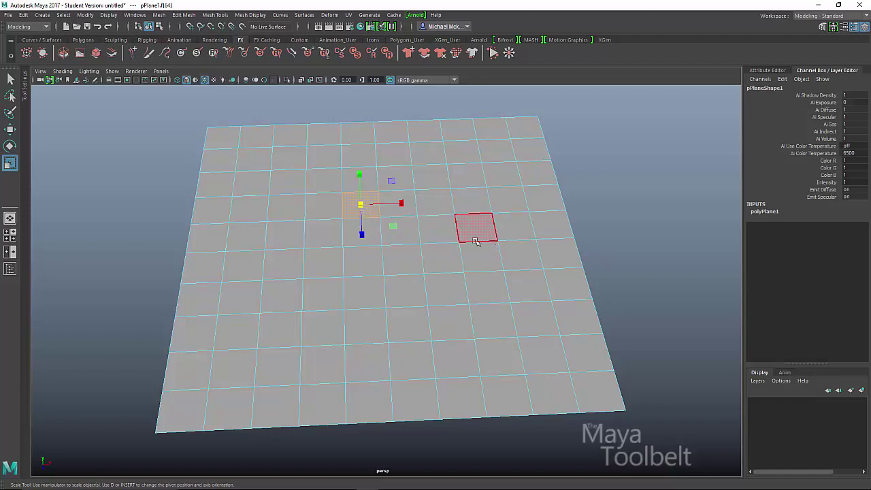
{"action": "key", "text": "q"}
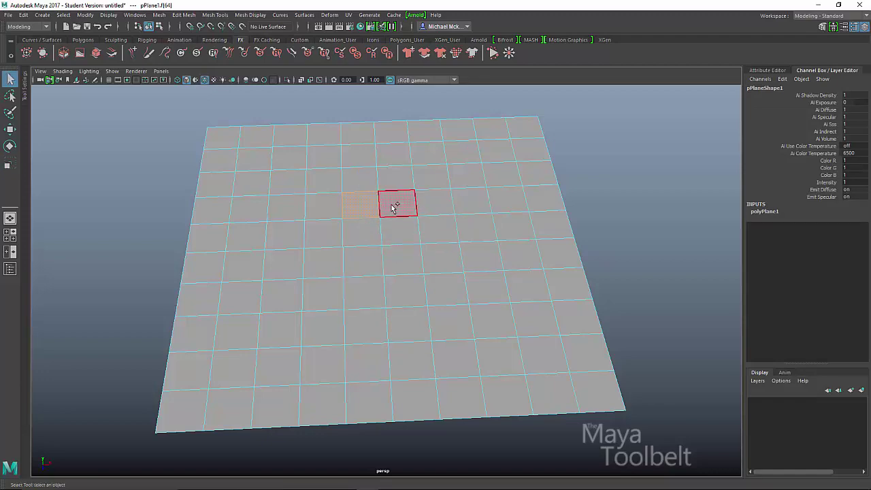
{"action": "left_click", "coordinate": [397, 204], "text": "shift"}
{"action": "left_click_drag", "start_coordinate": [350, 259], "coordinate": [538, 297], "text": "alt"}
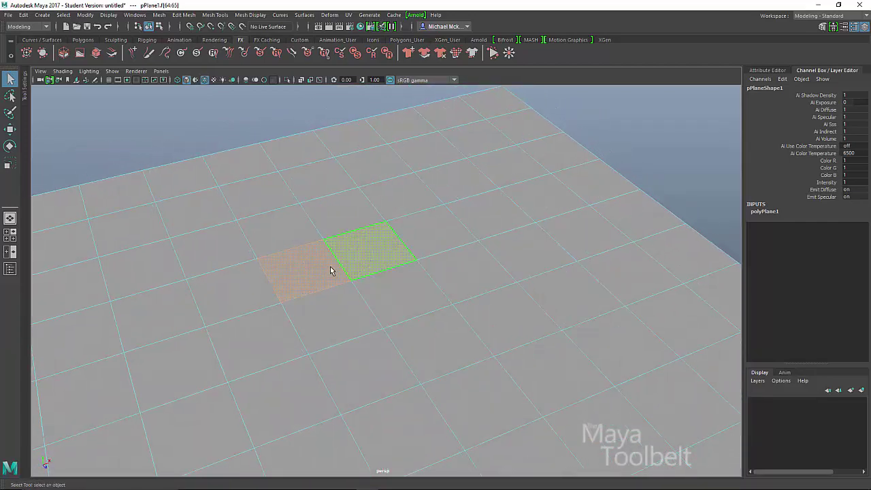
{"action": "left_click", "coordinate": [183, 14]}
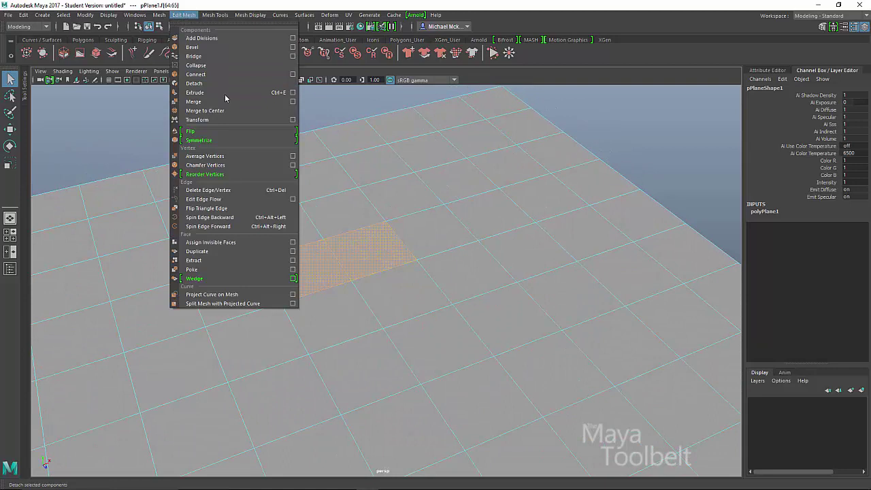
{"action": "left_click", "coordinate": [243, 102]}
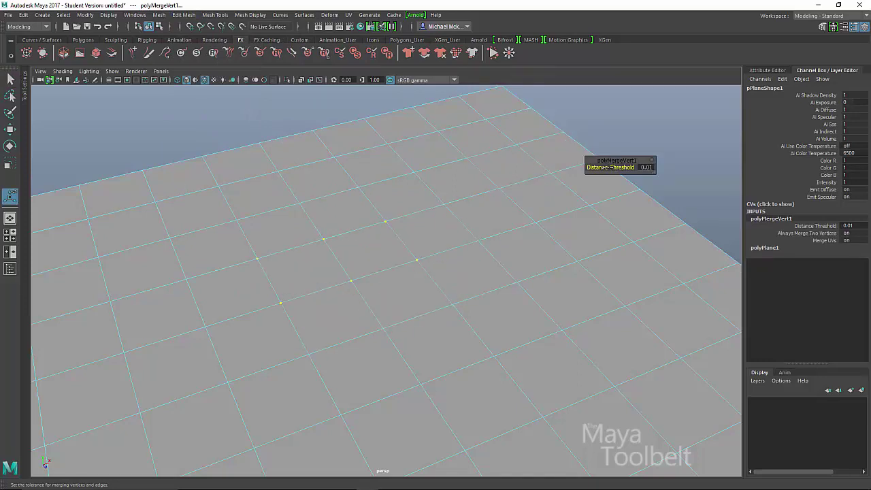
- Review the Merge Vertices options, including the threshold and the two-vertex merge setting, and close them without applying
{"action": "left_click", "coordinate": [183, 15]}
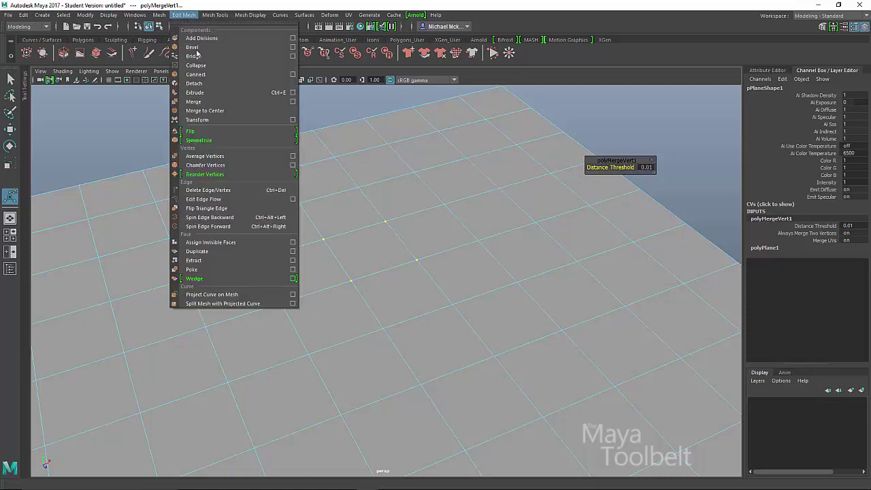
{"action": "left_click", "coordinate": [294, 102]}
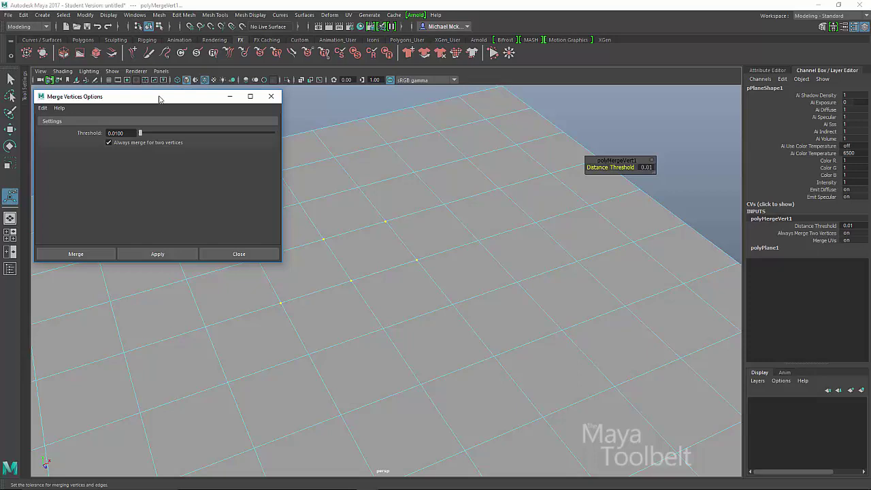
{"action": "left_click_drag", "start_coordinate": [163, 96], "coordinate": [210, 102]}
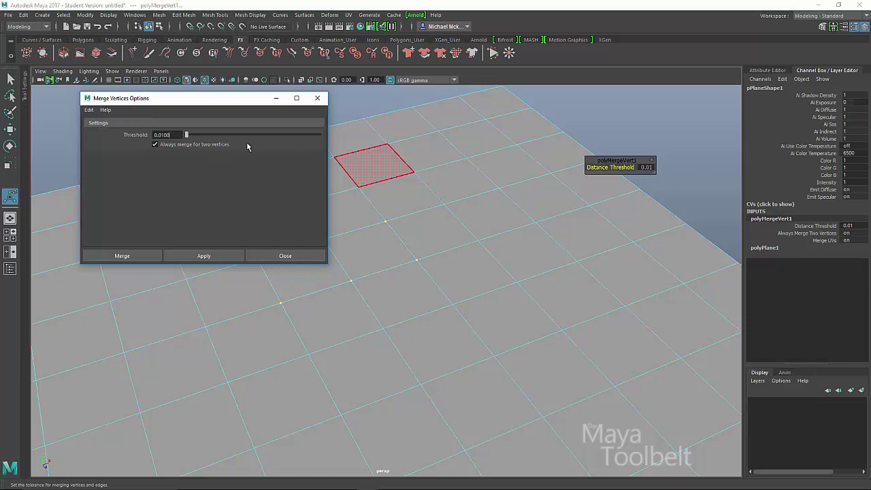
{"action": "left_click", "coordinate": [317, 98]}
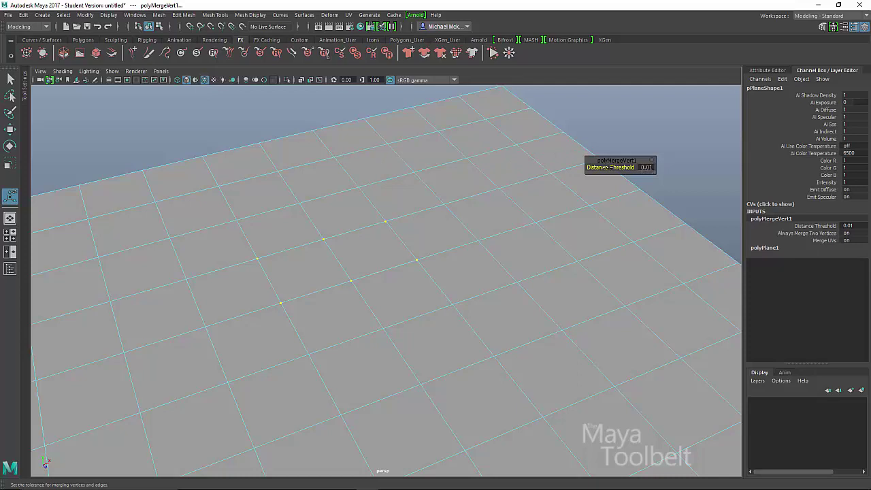
- Set the merge's distance threshold to 1 and inspect the resulting topology around the selected faces
{"action": "middle_click_drag", "start_coordinate": [612, 167], "coordinate": [613, 167]}
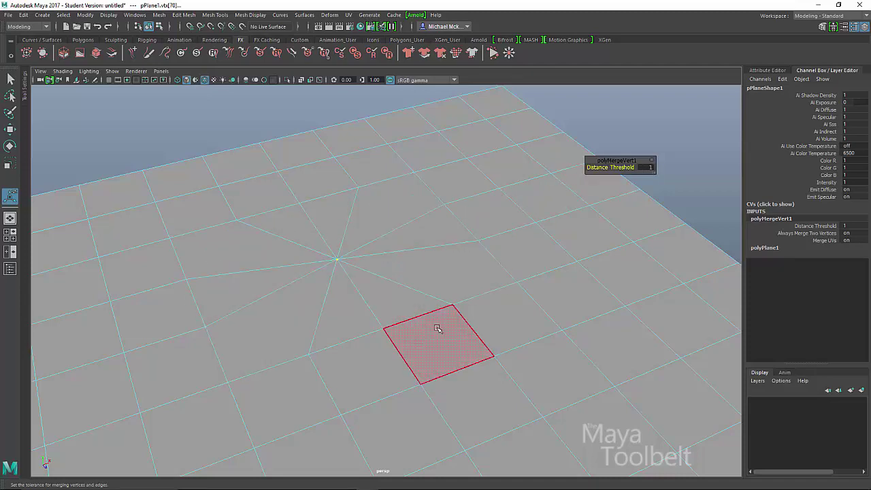
{"action": "left_click_drag", "start_coordinate": [469, 254], "coordinate": [451, 265], "text": "alt"}
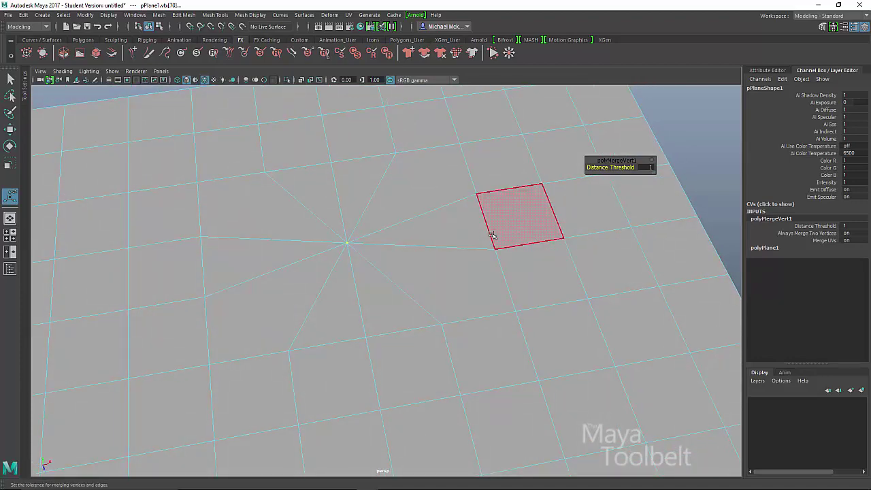
{"action": "middle_click_drag", "start_coordinate": [488, 232], "coordinate": [447, 254]}
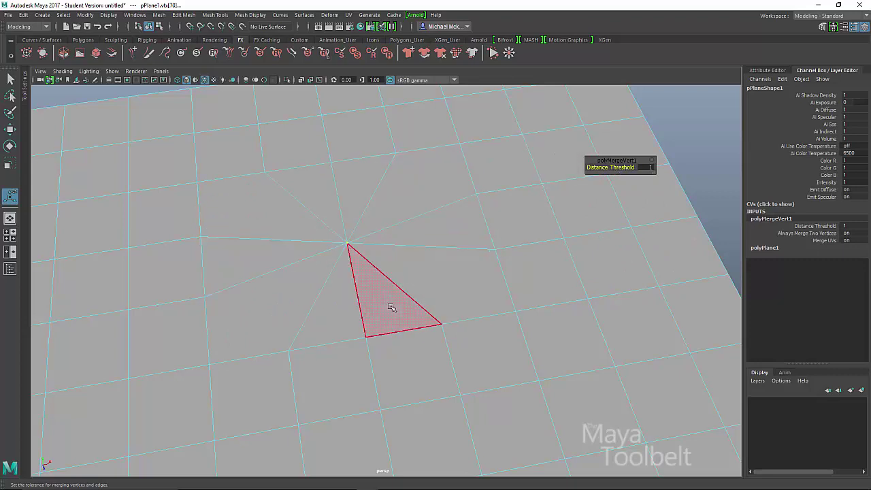
- Set the merge's distance threshold back to 0.01
{"action": "middle_click_drag", "start_coordinate": [490, 297], "coordinate": [477, 292]}
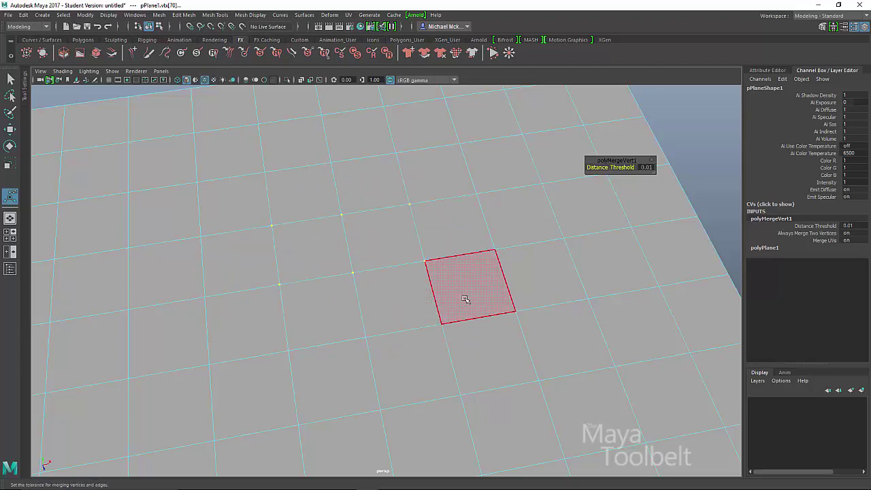
{"action": "left_click_drag", "start_coordinate": [477, 293], "coordinate": [482, 286], "text": "alt"}
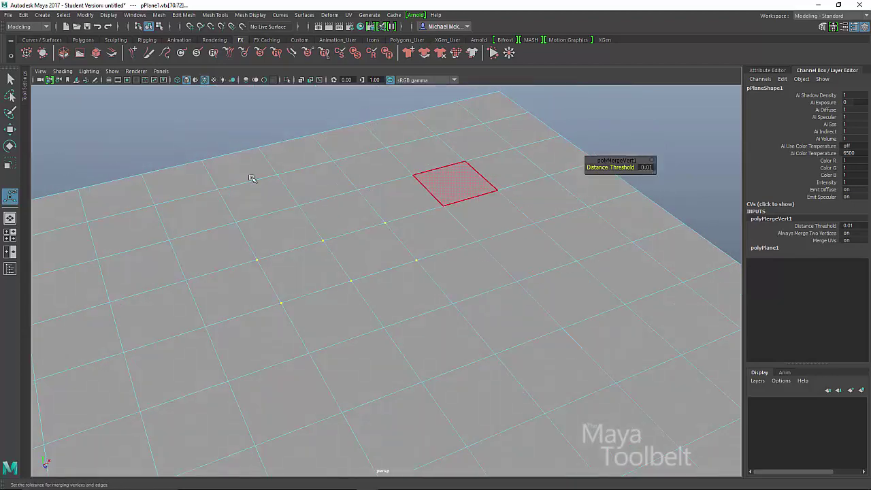
- Select a cluster of neighbouring vertices near the plane's middle and open the Merge Vertices options
{"action": "key", "text": "5"}
{"action": "right_click", "coordinate": [359, 219]}
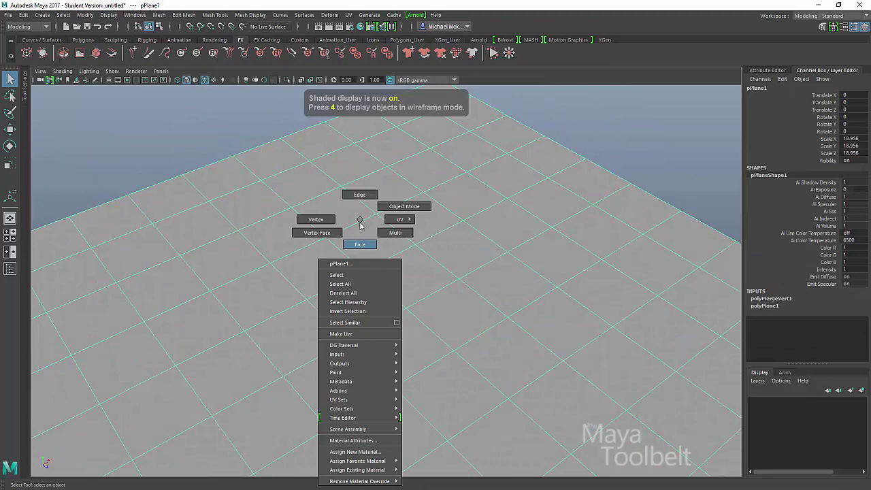
{"action": "left_click", "coordinate": [313, 219]}
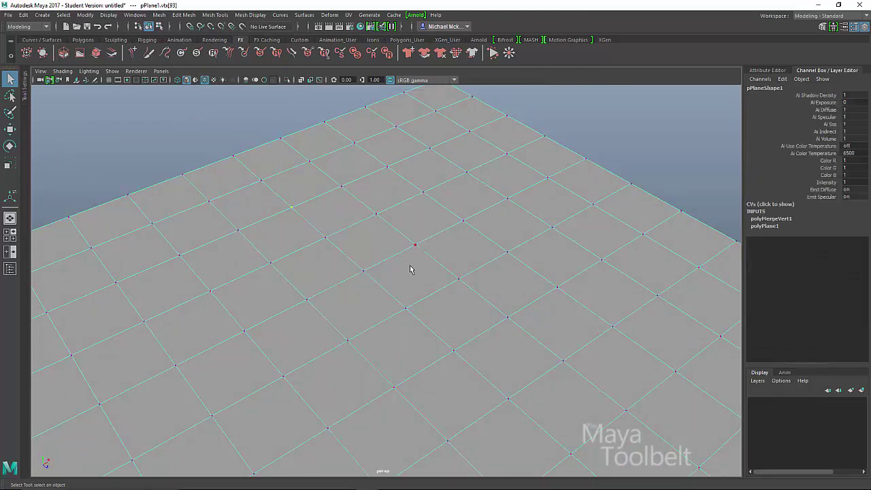
{"action": "left_click_drag", "start_coordinate": [411, 268], "coordinate": [396, 270], "text": "alt"}
{"action": "left_click_drag", "start_coordinate": [322, 218], "coordinate": [449, 295]}
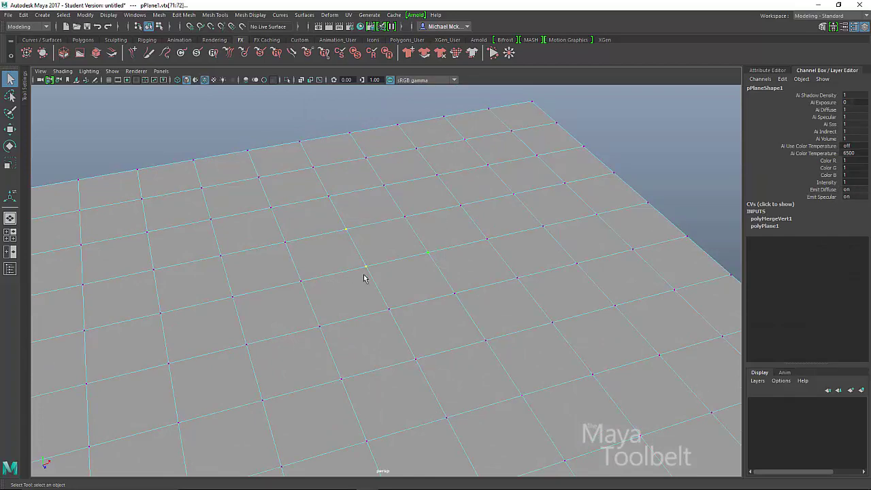
{"action": "left_click_drag", "start_coordinate": [350, 263], "coordinate": [296, 290], "text": "shift"}
{"action": "left_click_drag", "start_coordinate": [363, 293], "coordinate": [410, 329], "text": "shift"}
{"action": "left_click_drag", "start_coordinate": [460, 317], "coordinate": [398, 299], "text": "alt"}
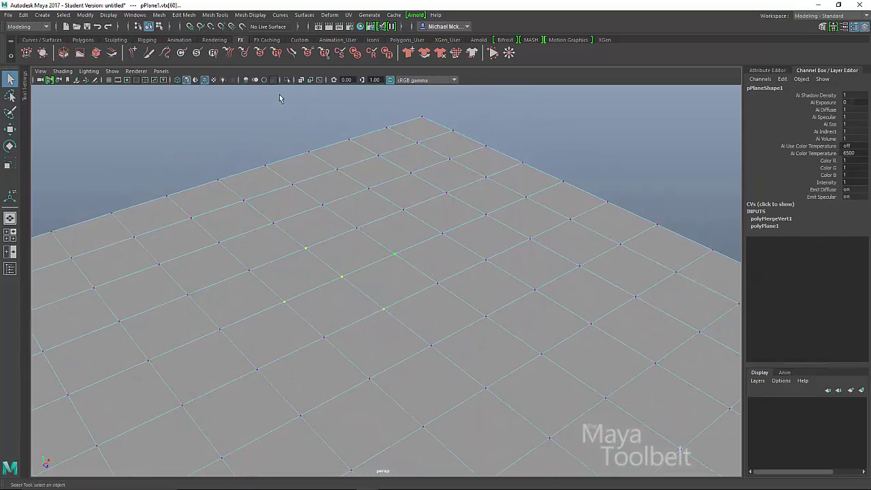
{"action": "left_click", "coordinate": [184, 14]}
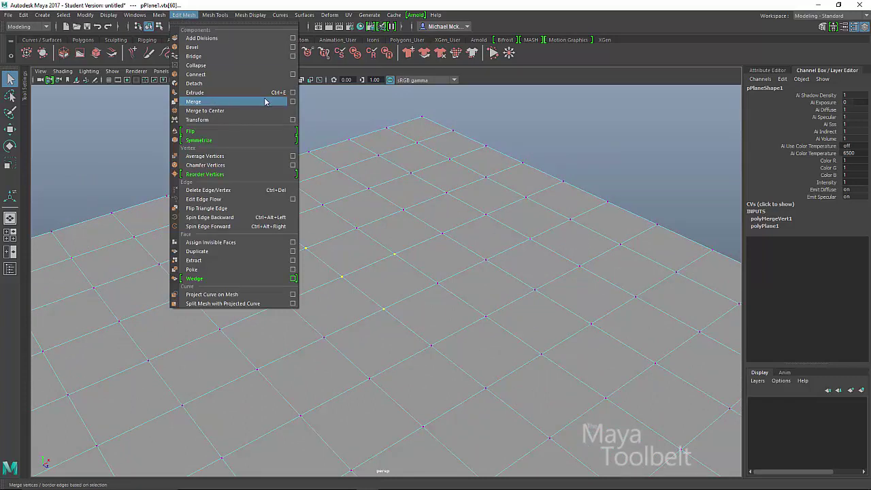
{"action": "left_click", "coordinate": [292, 101]}
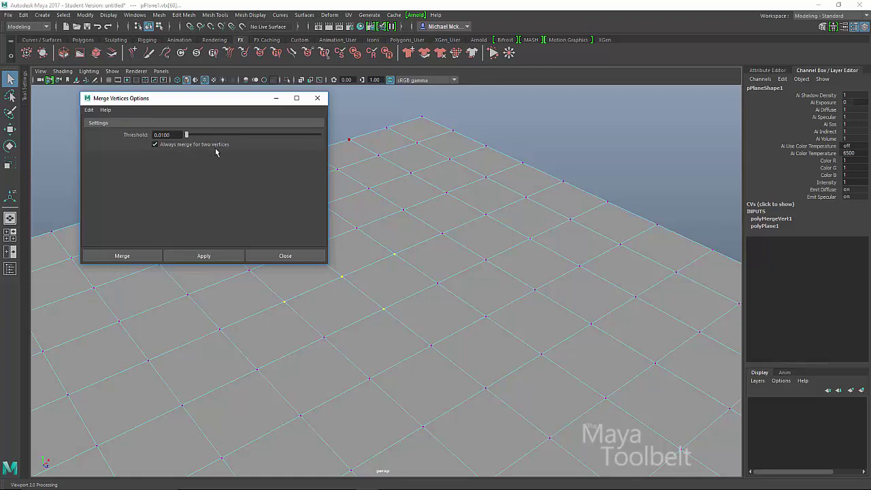
{"action": "middle_click_drag", "start_coordinate": [439, 254], "coordinate": [431, 302], "text": "alt"}
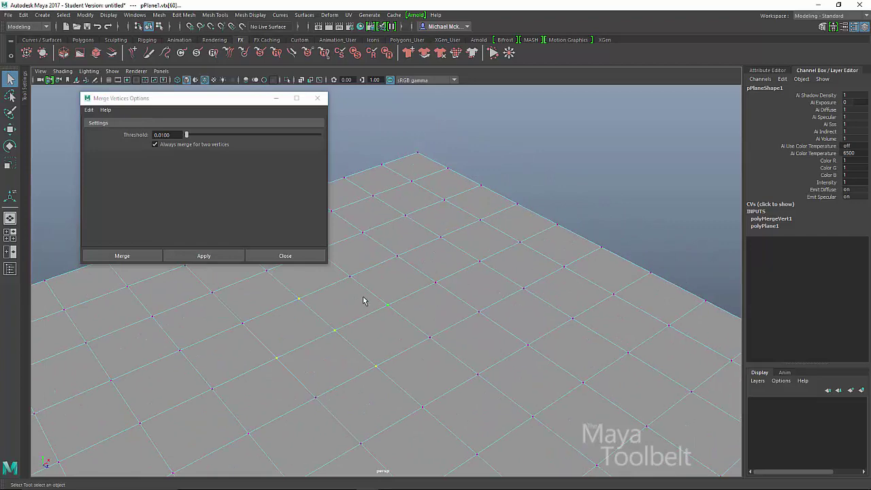
- Merge two diagonally opposite vertices at threshold 0.01 with Always merge for two vertices enabled, and undo the merge
{"action": "left_click_drag", "start_coordinate": [284, 286], "coordinate": [352, 352]}
{"action": "left_click_drag", "start_coordinate": [400, 338], "coordinate": [379, 328], "text": "alt"}
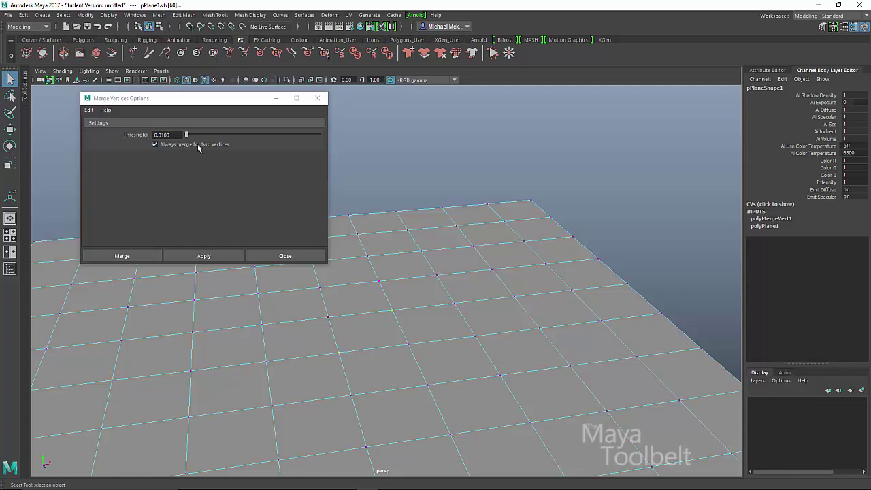
{"action": "left_click", "coordinate": [199, 256]}
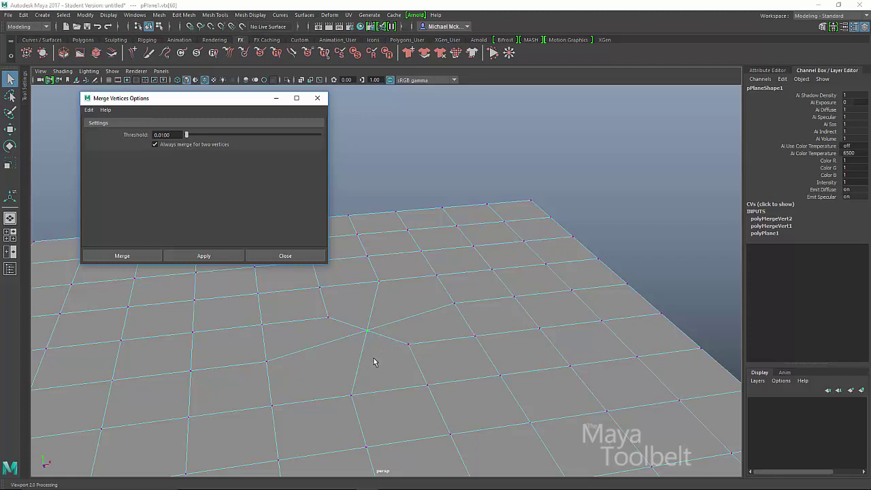
{"action": "left_click", "coordinate": [364, 330]}
{"action": "key", "text": "ctrl+z"}
{"action": "key", "text": "ctrl+z"}
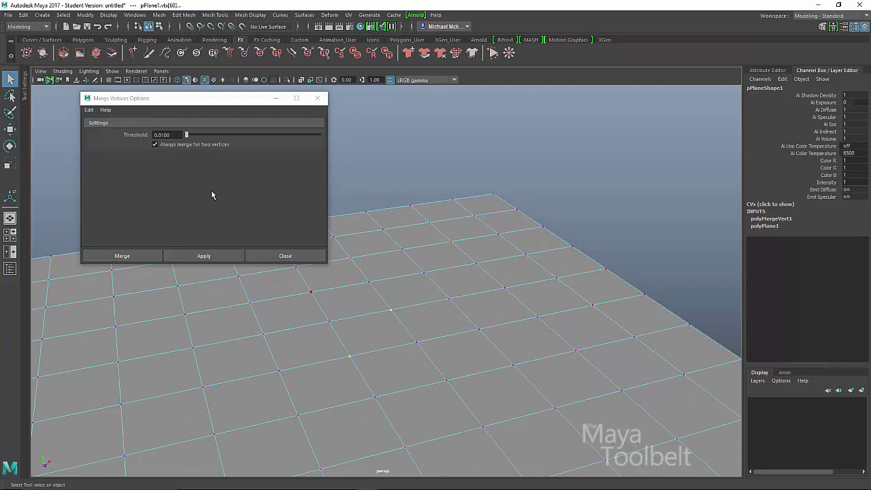
- Disable Always merge for two vertices and apply Merge to the two diagonal vertices at threshold 0.01
{"action": "left_click", "coordinate": [194, 144]}
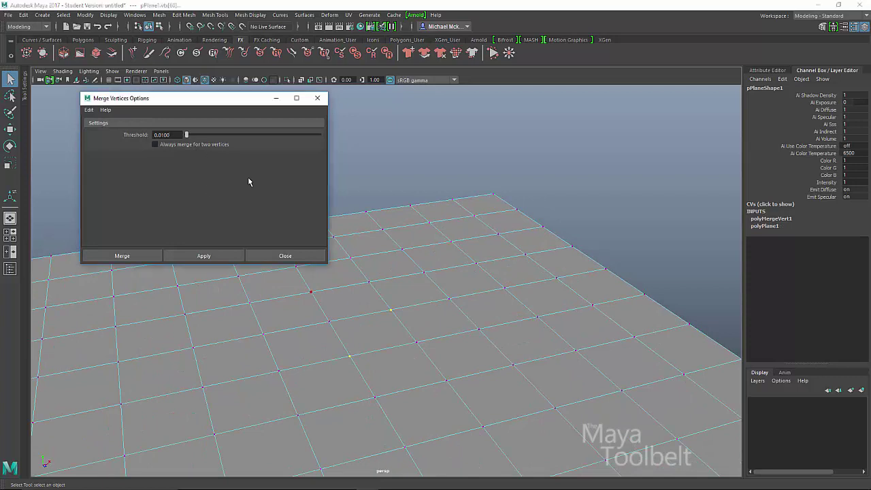
{"action": "left_click", "coordinate": [204, 256]}
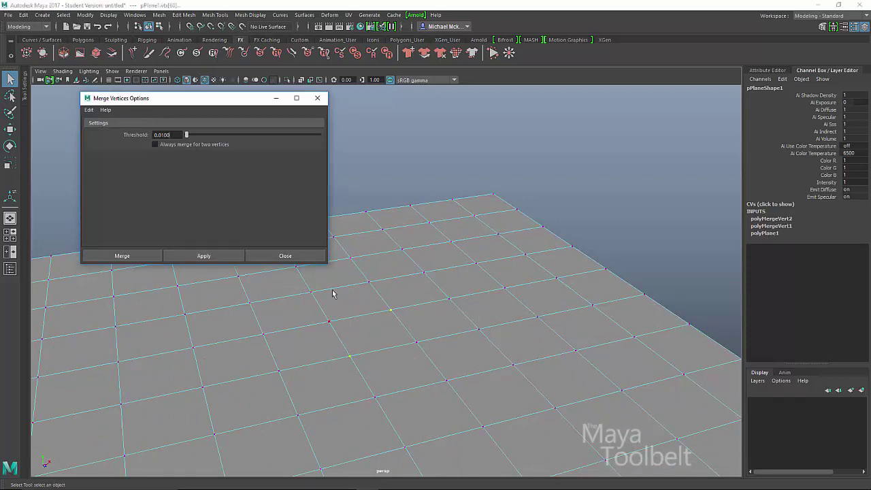
{"action": "left_click", "coordinate": [125, 257]}
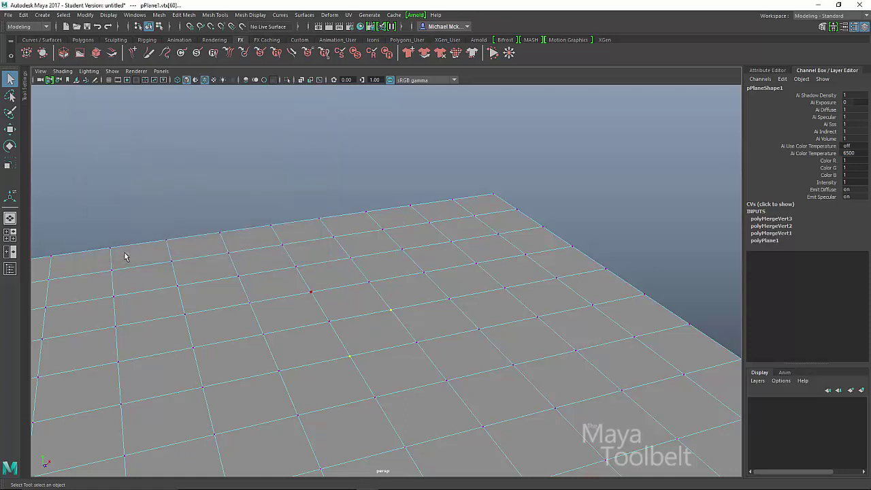
- Try adjusting the distance threshold of the latest merge on the two diagonal vertices, and undo the change
{"action": "left_click", "coordinate": [761, 218]}
{"action": "left_click", "coordinate": [814, 225]}
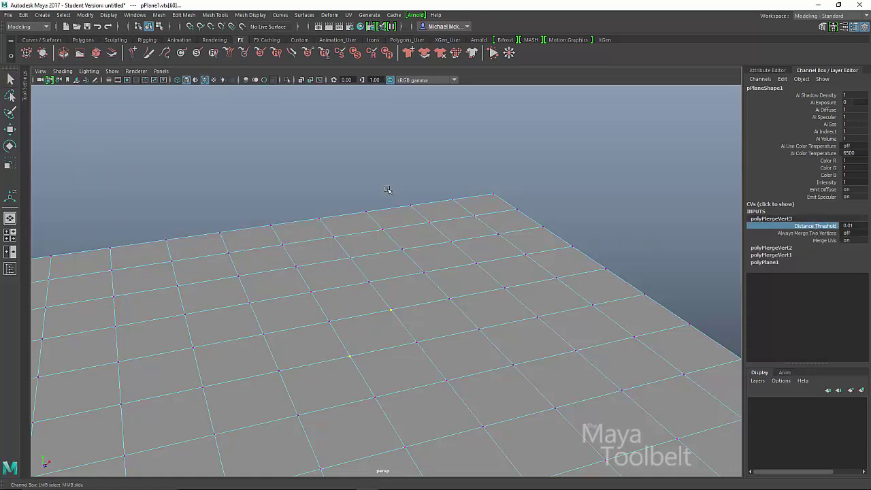
{"action": "middle_click_drag", "start_coordinate": [387, 190], "coordinate": [394, 191]}
{"action": "key", "text": "ctrl+z"}
- Select the whole plane as an object and delete its construction history
{"action": "left_click", "coordinate": [148, 26]}
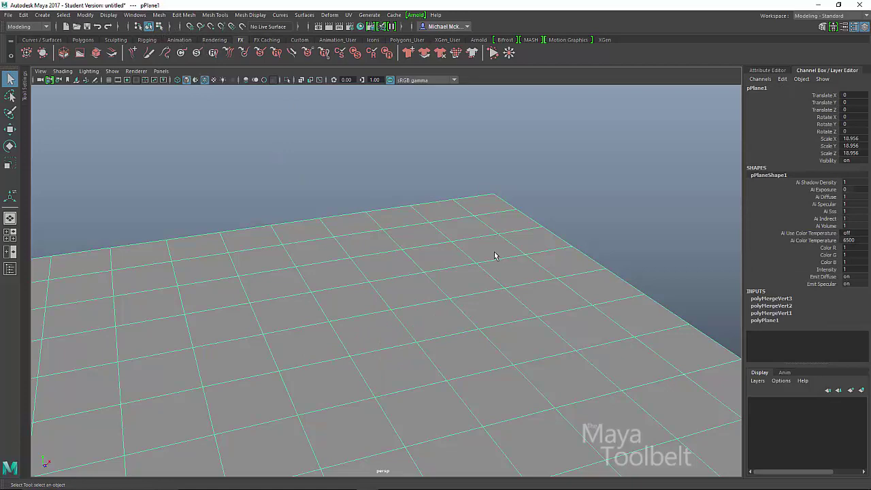
{"action": "scroll", "coordinate": [495, 255], "scroll_direction": "down", "scroll_amount": 5}
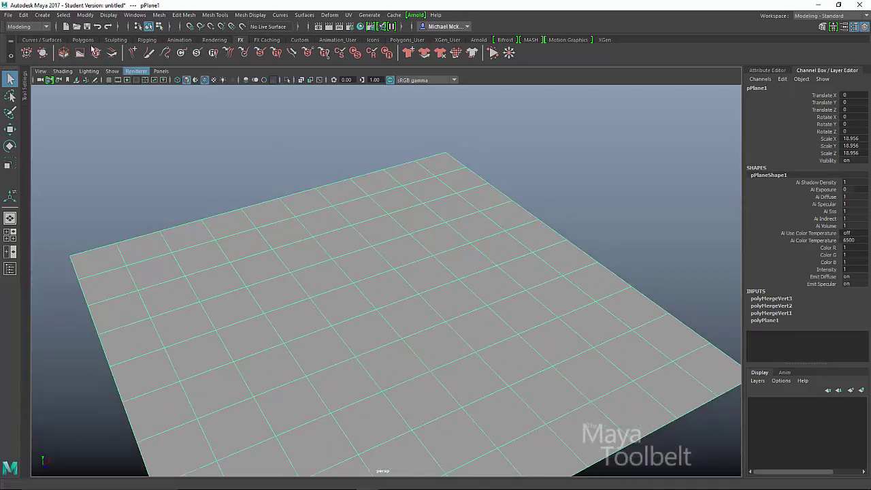
{"action": "left_click", "coordinate": [23, 14]}
{"action": "mouse_move", "coordinate": [98, 124]}
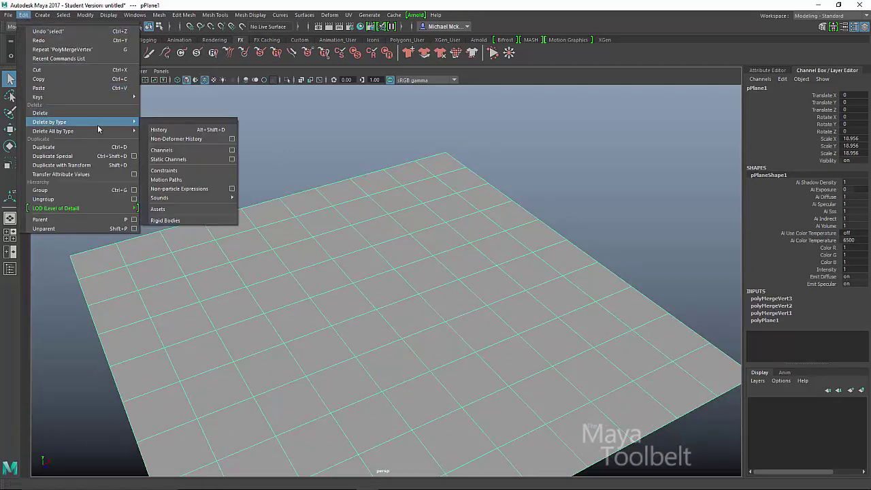
{"action": "left_click", "coordinate": [158, 129]}
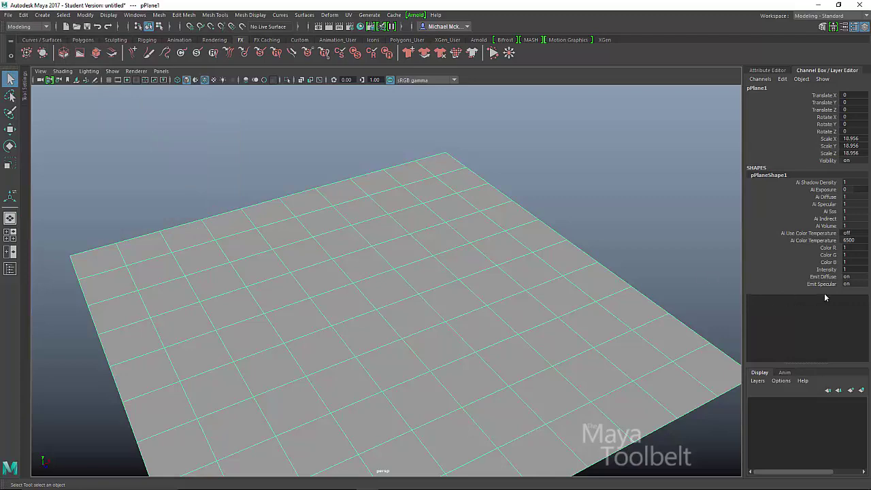
- Repeat the history deletion on the selected plane
{"action": "mouse_move", "coordinate": [495, 307]}
{"action": "left_mouse_down", "text": "alt"}
{"action": "mouse_move", "coordinate": [408, 276]}
{"action": "mouse_move", "coordinate": [503, 293]}
{"action": "left_mouse_up", "text": "alt"}
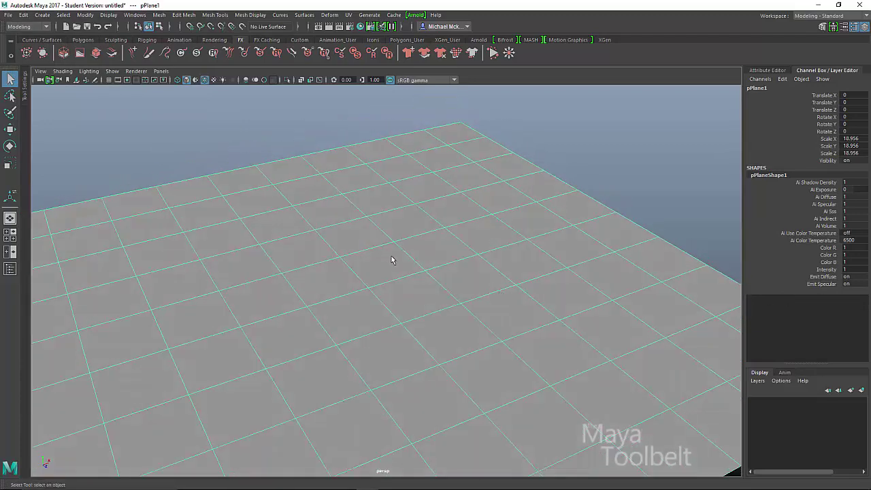
{"action": "left_click", "coordinate": [23, 14]}
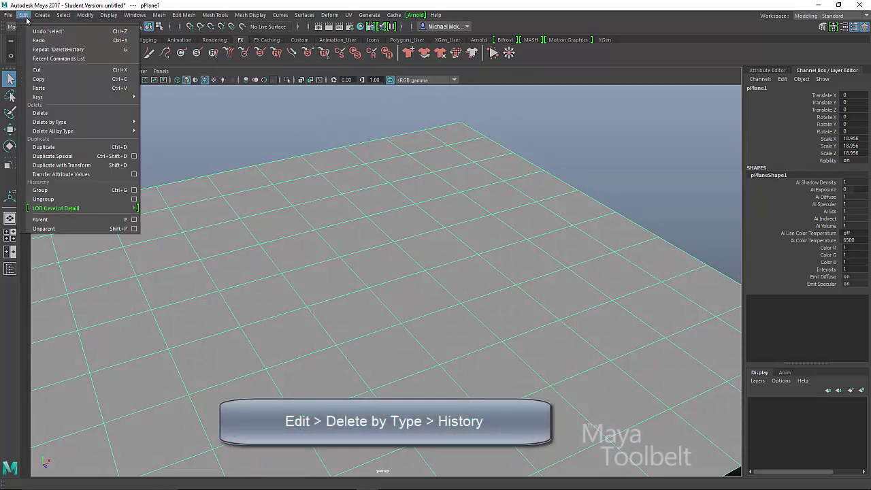
{"action": "mouse_move", "coordinate": [107, 123]}
{"action": "left_click", "coordinate": [162, 131]}
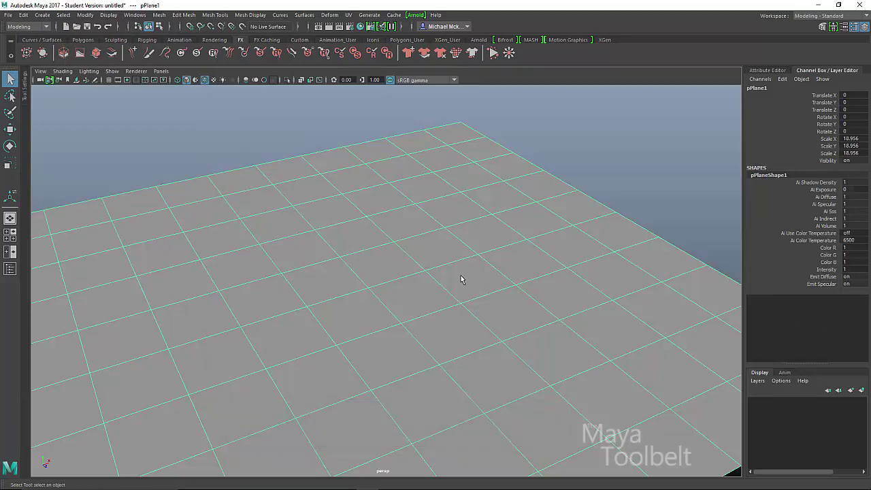
{"action": "left_click_drag", "start_coordinate": [397, 315], "coordinate": [407, 284], "text": "alt"}
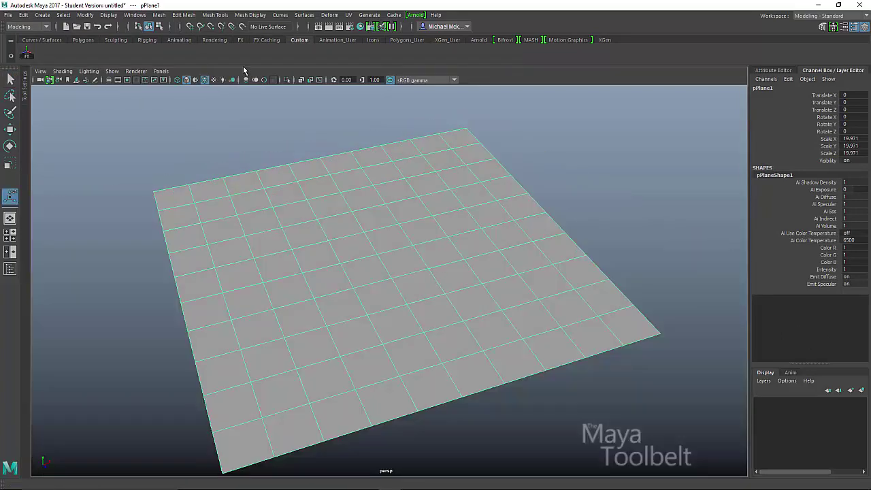
- Select a group of interior edges on the plane and open the Merge options for edges
{"action": "right_click_drag", "start_coordinate": [384, 219], "coordinate": [388, 196]}
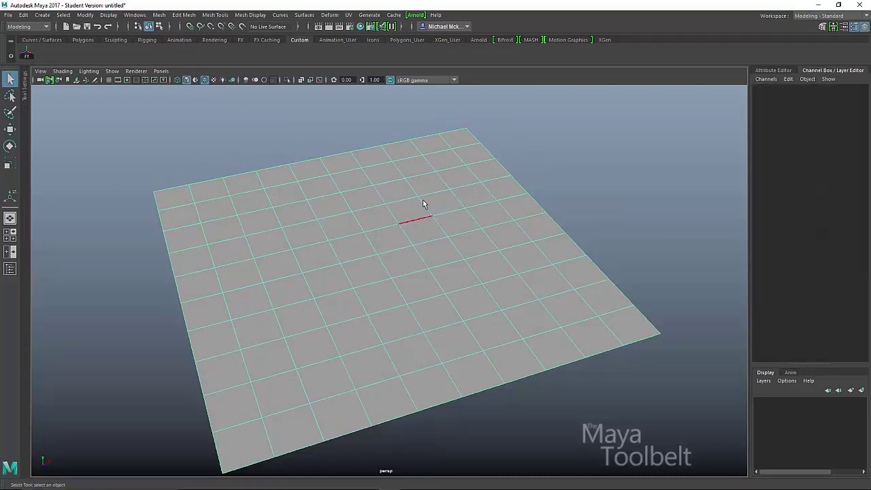
{"action": "left_click", "coordinate": [442, 268]}
{"action": "left_click_drag", "start_coordinate": [432, 253], "coordinate": [292, 286]}
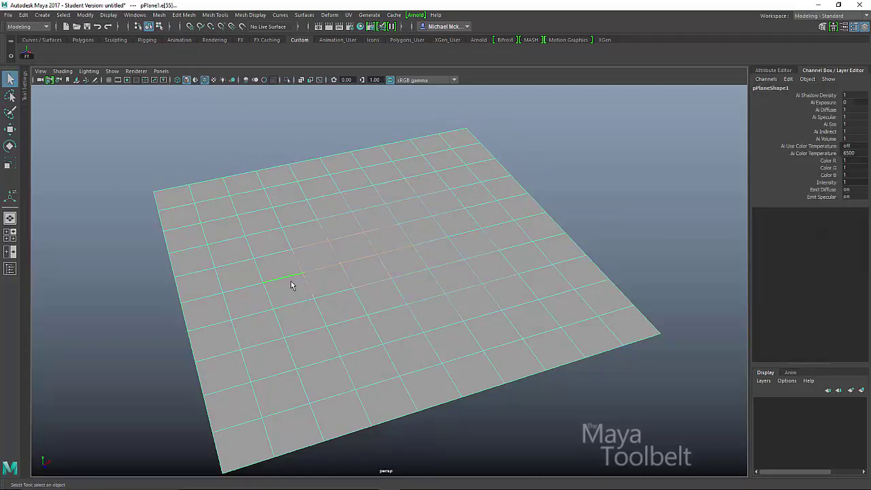
{"action": "left_click", "coordinate": [184, 15]}
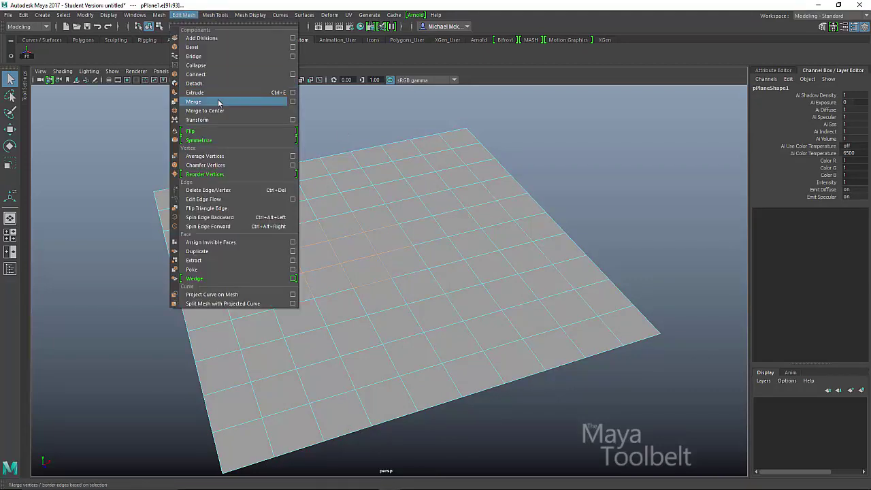
{"action": "left_click", "coordinate": [293, 101]}
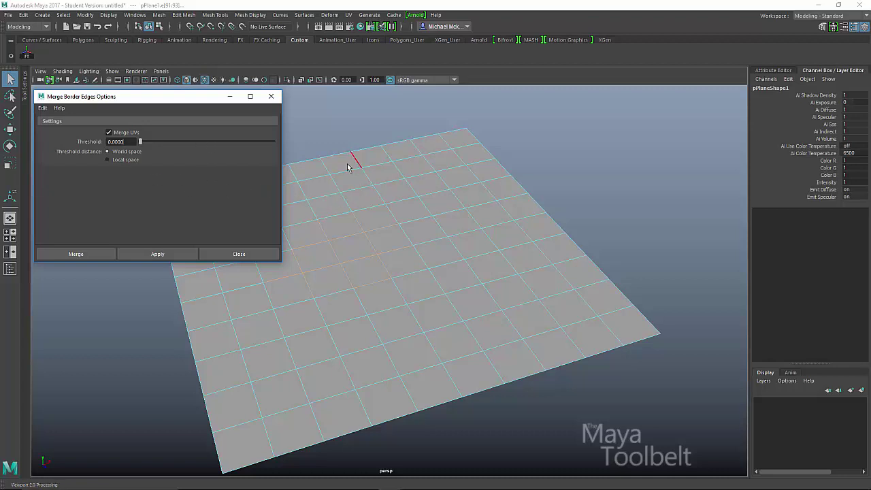
{"action": "left_click", "coordinate": [323, 196]}
- Compare the Merge options offered for vertex, face and edge selections on the plane
{"action": "right_click", "coordinate": [448, 219]}
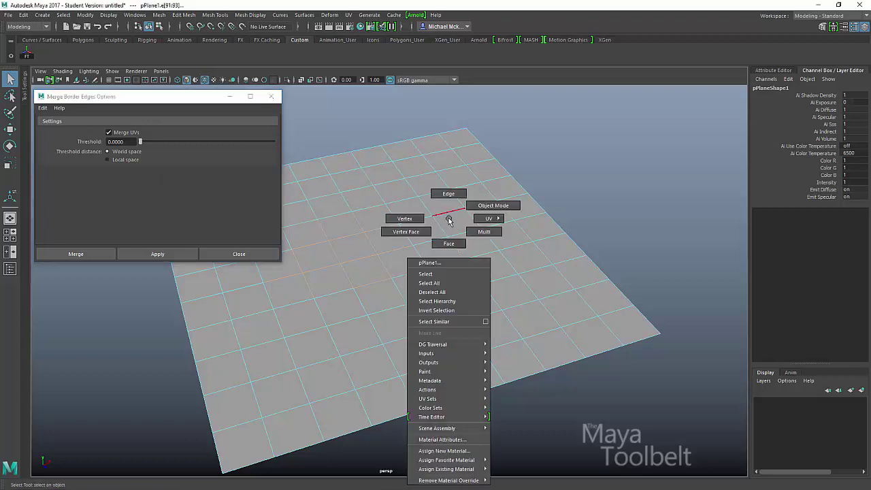
{"action": "left_click", "coordinate": [405, 219]}
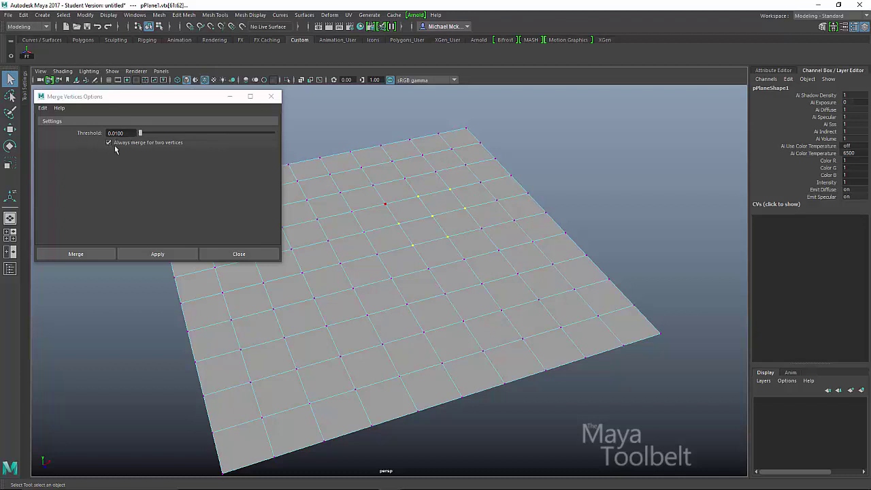
{"action": "right_click", "coordinate": [448, 205]}
{"action": "left_click", "coordinate": [448, 228]}
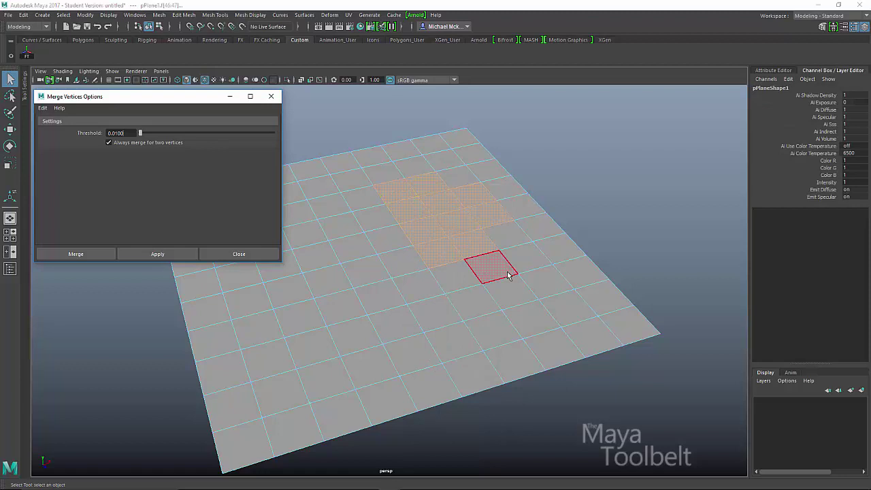
{"action": "right_click", "coordinate": [462, 225]}
{"action": "left_click", "coordinate": [419, 232]}
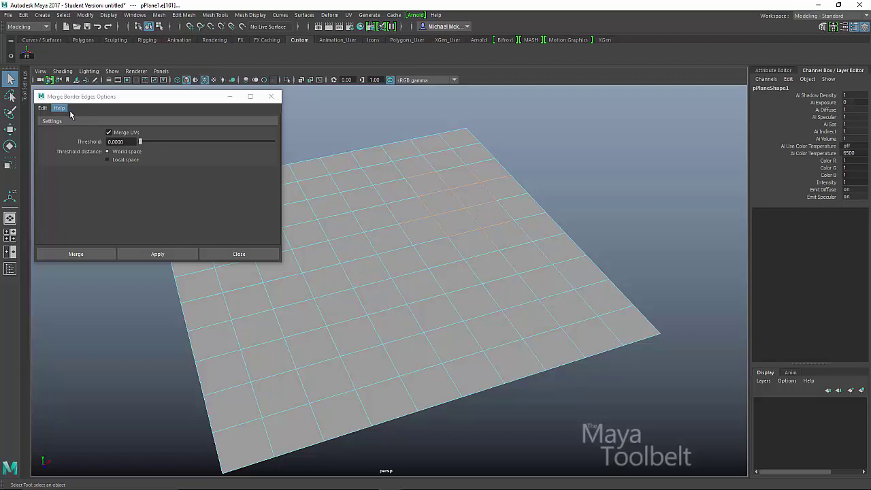
- Select the outer border edges of the plane and examine them around its perimeter
{"action": "mouse_move", "coordinate": [519, 231]}
{"action": "left_mouse_down", "text": "alt"}
{"action": "mouse_move", "coordinate": [501, 239]}
{"action": "mouse_move", "coordinate": [515, 236]}
{"action": "left_mouse_up", "text": "alt"}
{"action": "right_click_drag", "start_coordinate": [606, 289], "coordinate": [481, 247], "text": "alt"}
{"action": "left_click_drag", "start_coordinate": [480, 247], "coordinate": [622, 289], "text": "alt"}
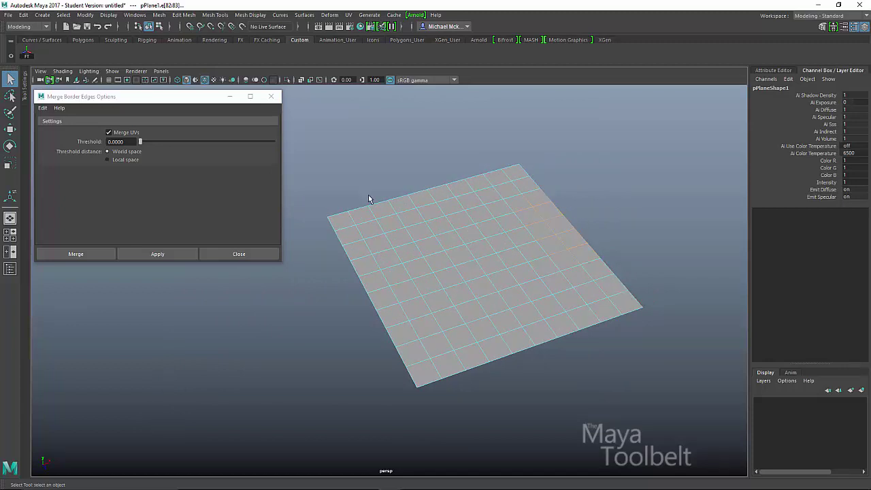
{"action": "left_click", "coordinate": [427, 386]}
{"action": "left_click_drag", "start_coordinate": [511, 279], "coordinate": [443, 245], "text": "alt"}
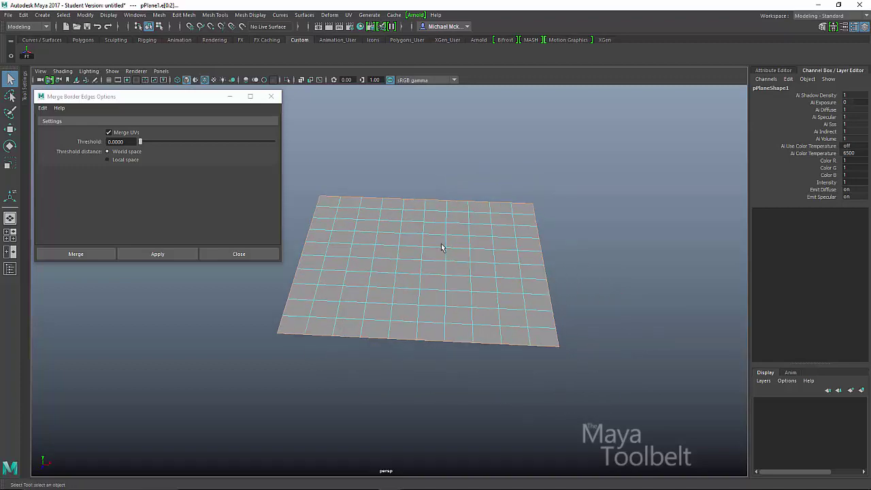
- Delete the two middle columns of faces to split the plane into two separate halves
{"action": "right_click", "coordinate": [432, 220]}
{"action": "left_click", "coordinate": [432, 244]}
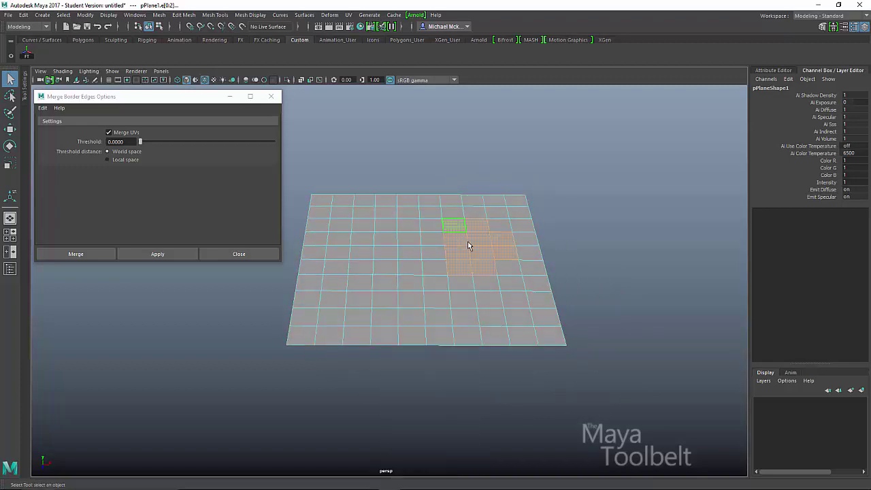
{"action": "left_click_drag", "start_coordinate": [409, 347], "coordinate": [432, 380]}
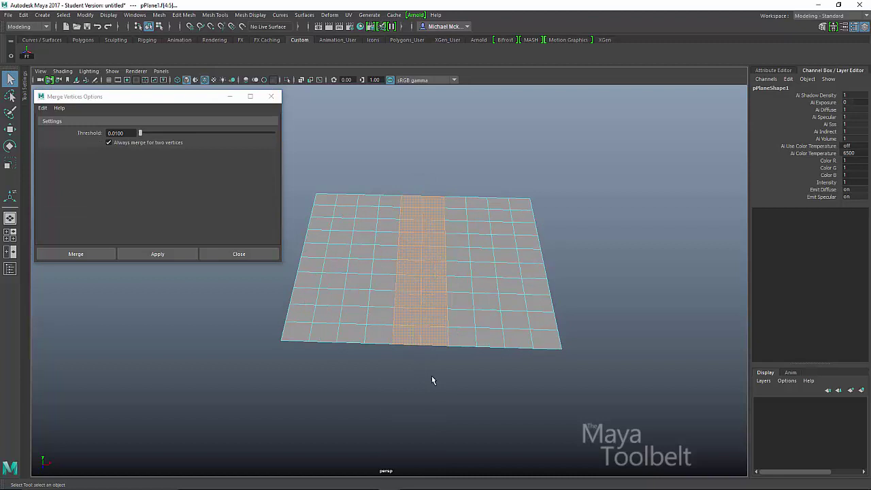
{"action": "key", "text": "Delete"}
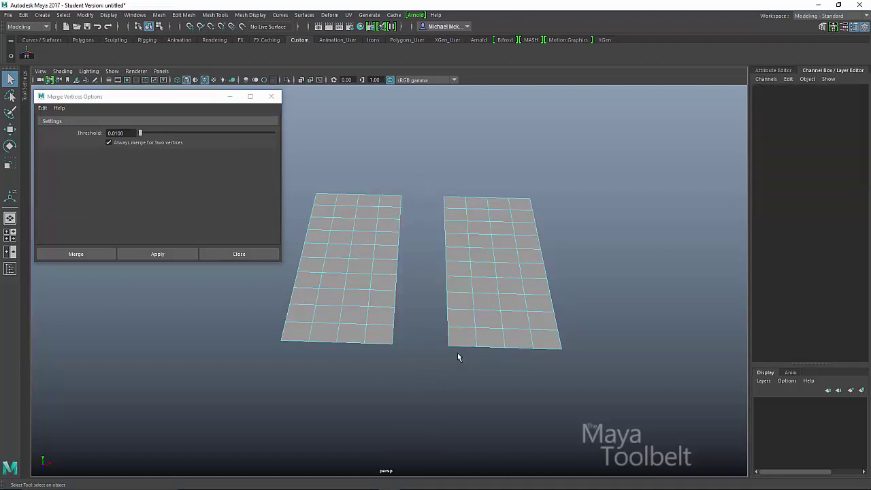
- Switch the two plane halves to edge selection and examine their highlighted border edges along the gap
{"action": "left_click_drag", "start_coordinate": [438, 298], "coordinate": [428, 322], "text": "alt"}
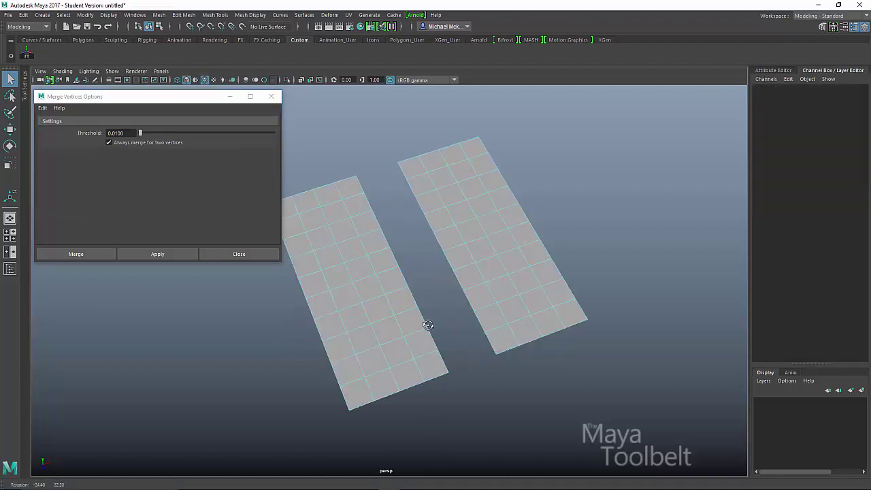
{"action": "right_click", "coordinate": [398, 296]}
{"action": "right_click_drag", "start_coordinate": [398, 296], "coordinate": [397, 196]}
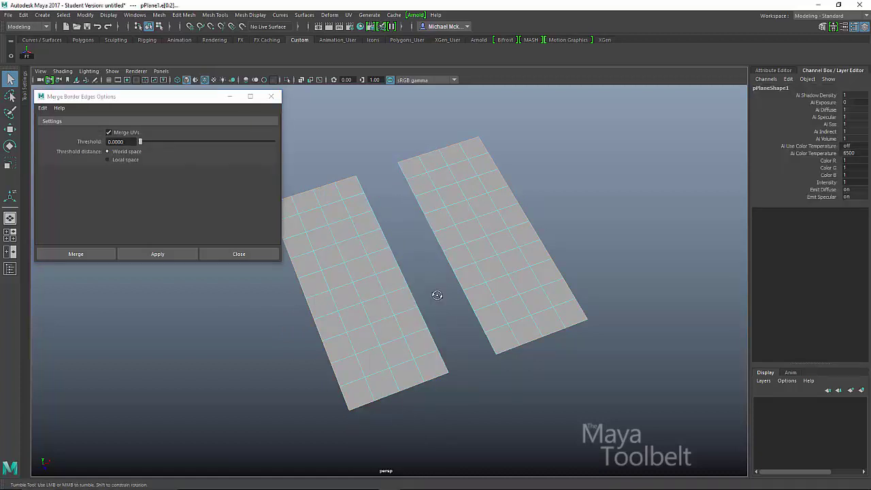
{"action": "left_click_drag", "start_coordinate": [435, 295], "coordinate": [398, 258], "text": "alt"}
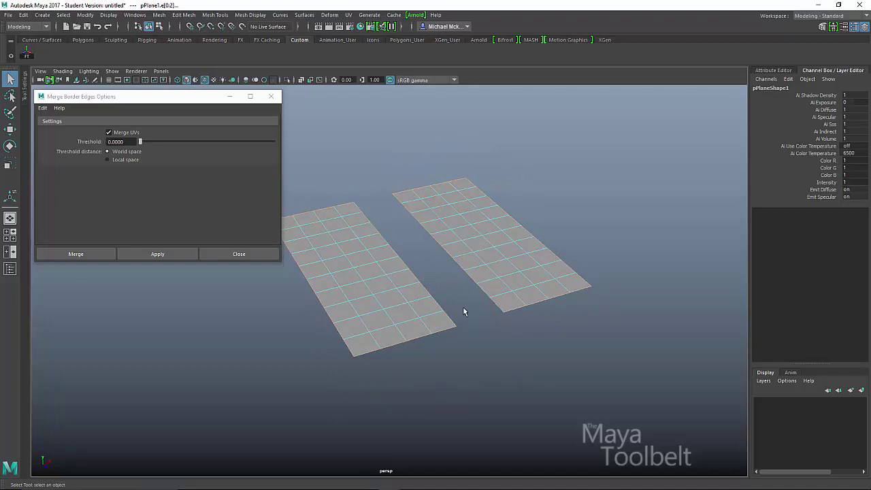
{"action": "left_click_drag", "start_coordinate": [461, 311], "coordinate": [506, 313], "text": "alt"}
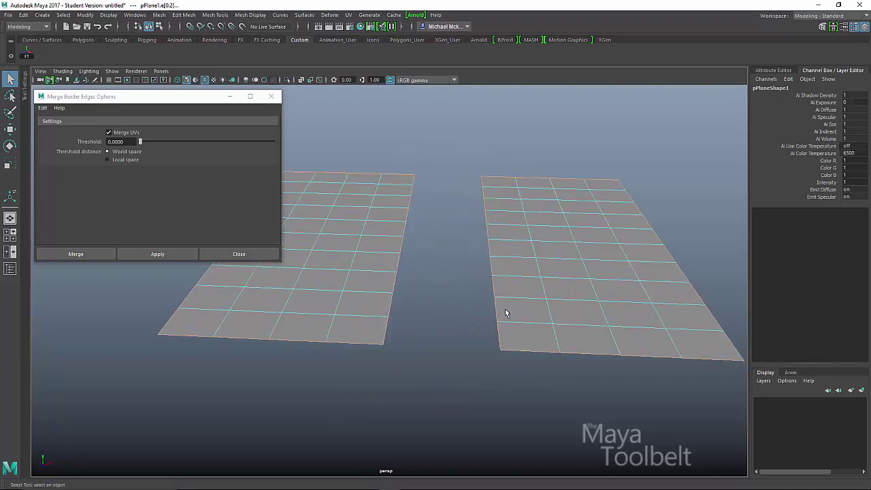
{"action": "left_click_drag", "start_coordinate": [443, 274], "coordinate": [435, 243], "text": "alt"}
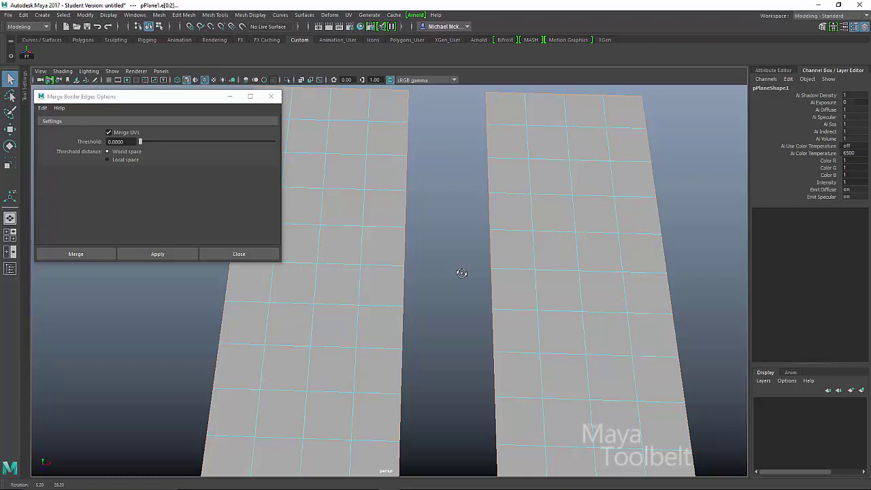
{"action": "left_click_drag", "start_coordinate": [462, 273], "coordinate": [408, 232], "text": "alt"}
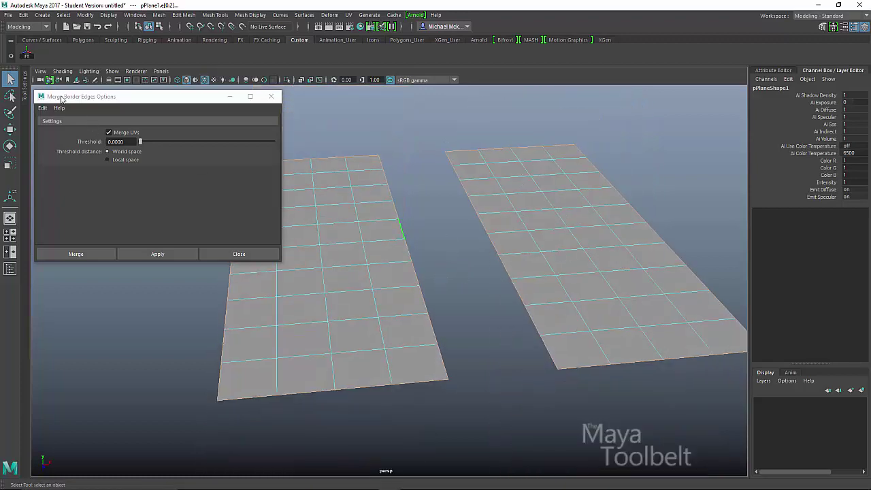
- Select a few facing border edges on both sides of the gap between the halves
{"action": "left_click_drag", "start_coordinate": [307, 181], "coordinate": [504, 239], "text": "alt"}
{"action": "left_click_drag", "start_coordinate": [486, 295], "coordinate": [510, 227], "text": "alt"}
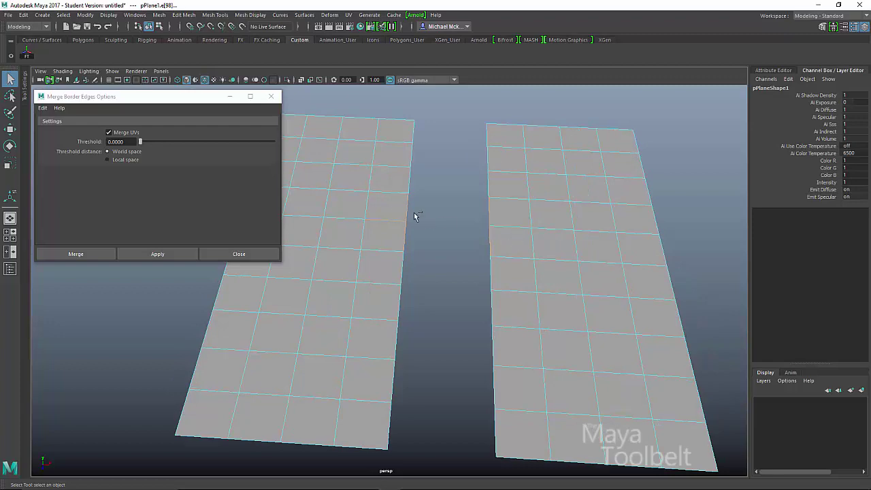
{"action": "left_click_drag", "start_coordinate": [350, 276], "coordinate": [401, 189], "text": "alt"}
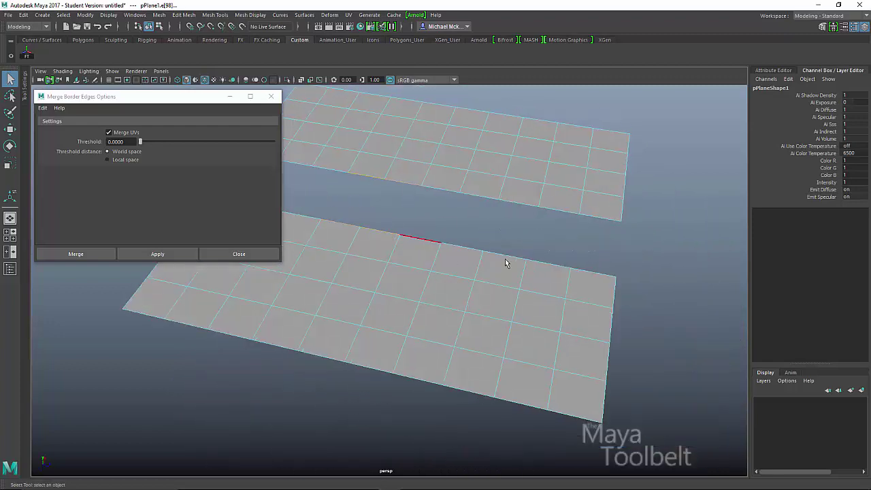
{"action": "left_click_drag", "start_coordinate": [506, 263], "coordinate": [476, 224], "text": "alt"}
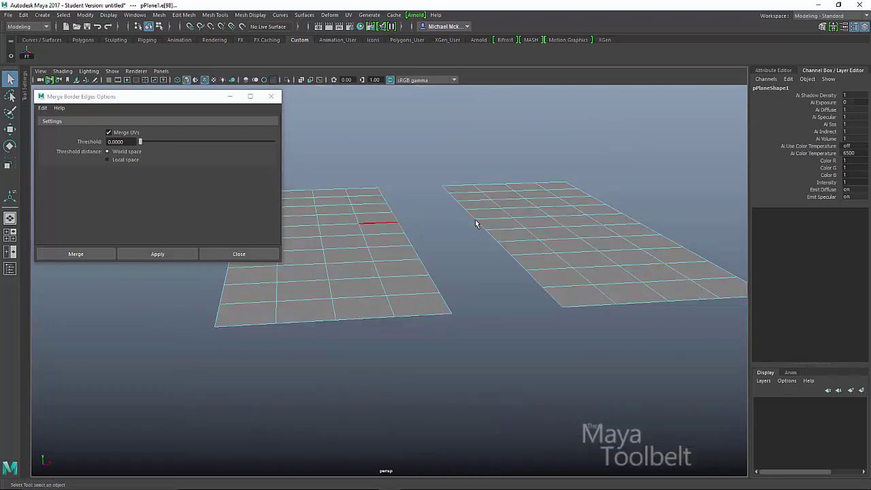
{"action": "right_click_drag", "start_coordinate": [426, 258], "coordinate": [503, 326], "text": "alt"}
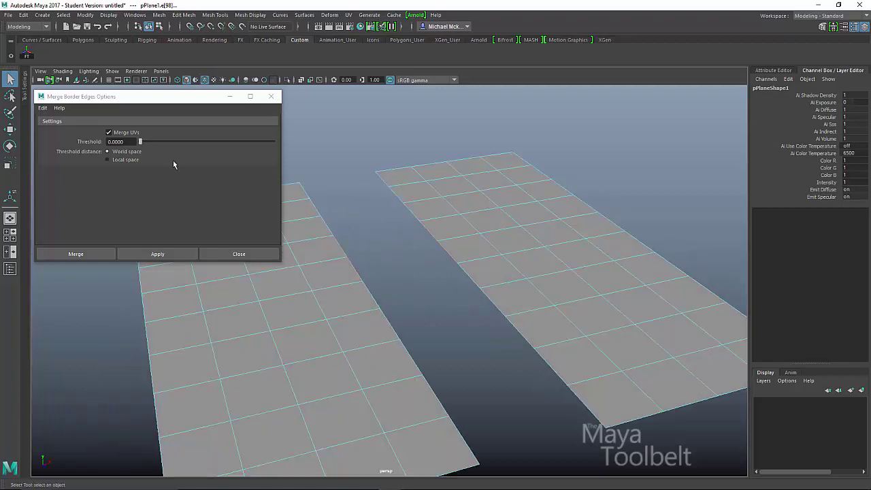
{"action": "left_click_drag", "start_coordinate": [437, 313], "coordinate": [398, 272], "text": "alt"}
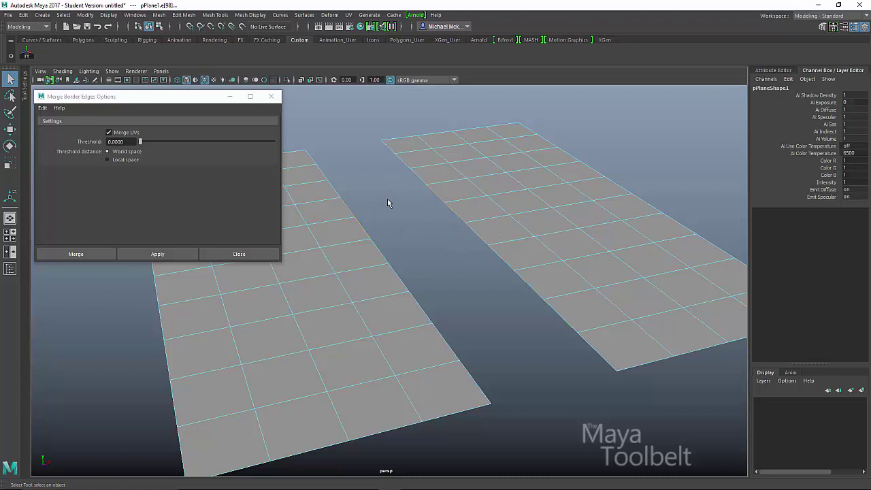
- Set the border edge merge threshold to 1 with its distance measured in World space
{"action": "left_click", "coordinate": [119, 161]}
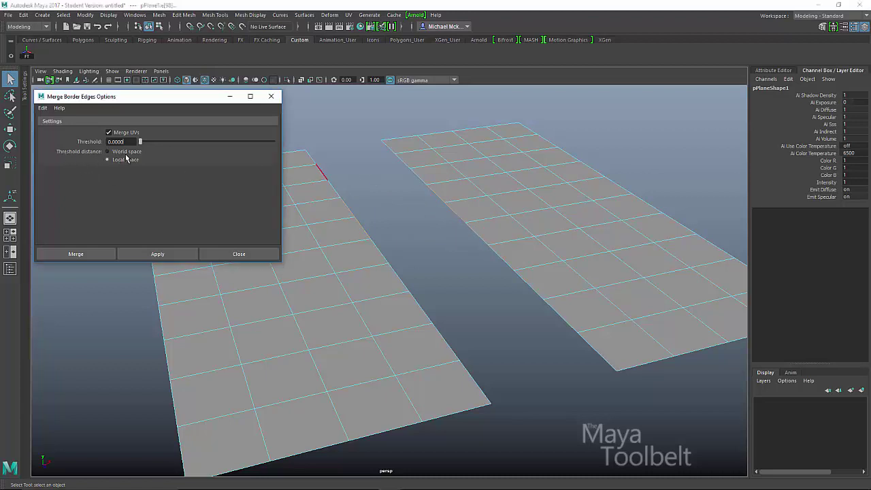
{"action": "left_click", "coordinate": [132, 153]}
{"action": "left_click", "coordinate": [128, 153]}
{"action": "double_click", "coordinate": [129, 141]}
{"action": "key", "text": "BackSpace"}
{"action": "type", "text": "1"}
{"action": "key", "text": "Return"}
{"action": "left_click_drag", "start_coordinate": [129, 97], "coordinate": [131, 115]}
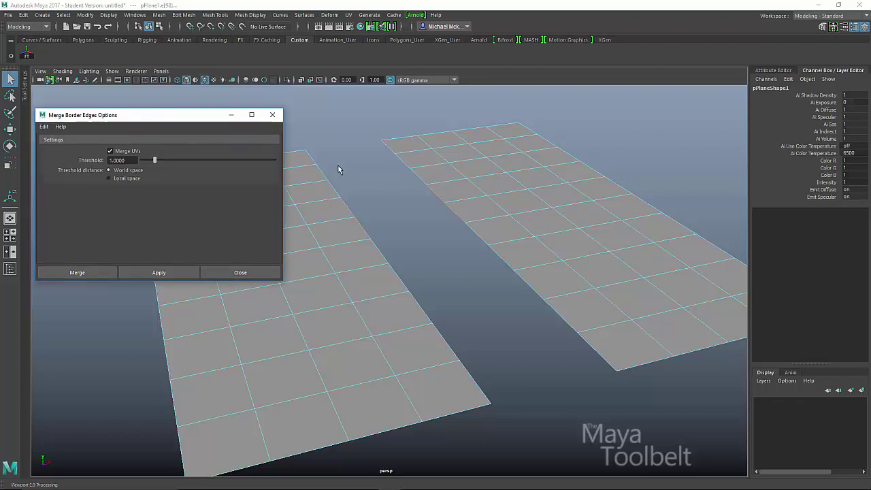
- Show the grid to gauge the gap against the threshold in World and Local space, and hide it again
{"action": "left_click", "coordinate": [109, 80]}
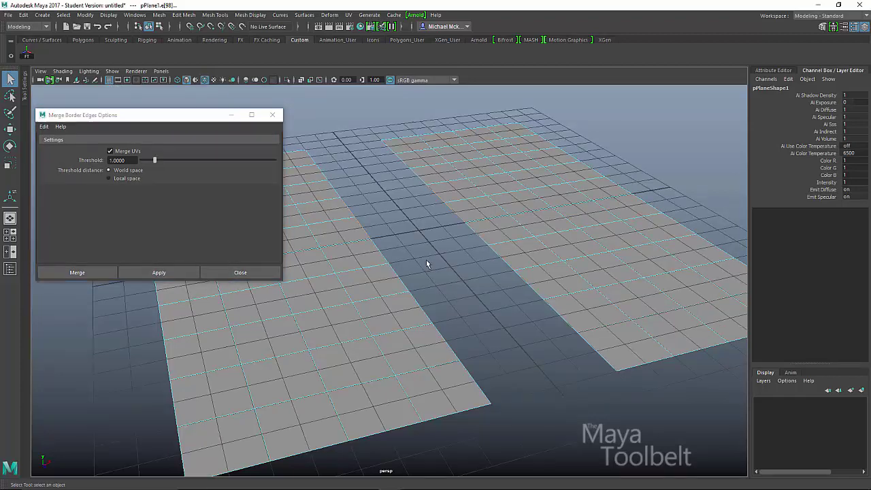
{"action": "left_click_drag", "start_coordinate": [427, 264], "coordinate": [445, 246], "text": "alt"}
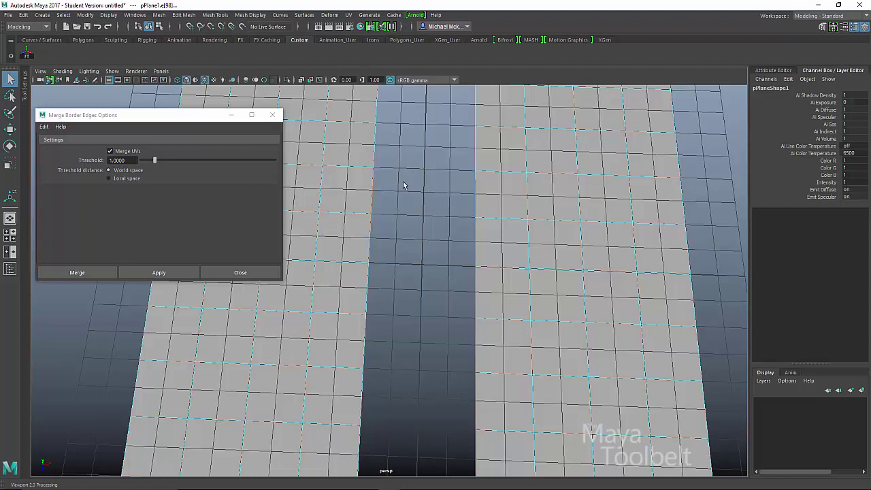
{"action": "left_click", "coordinate": [130, 179]}
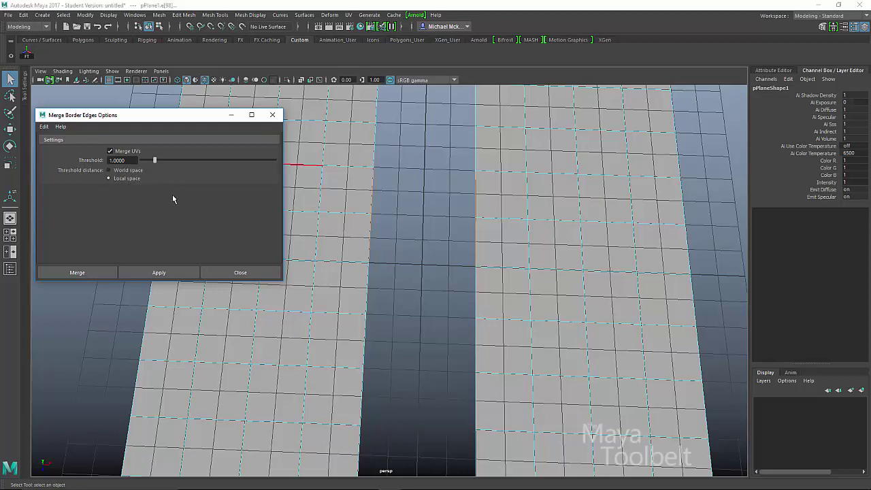
{"action": "left_click", "coordinate": [136, 171]}
{"action": "left_click", "coordinate": [131, 179]}
{"action": "left_click", "coordinate": [111, 81]}
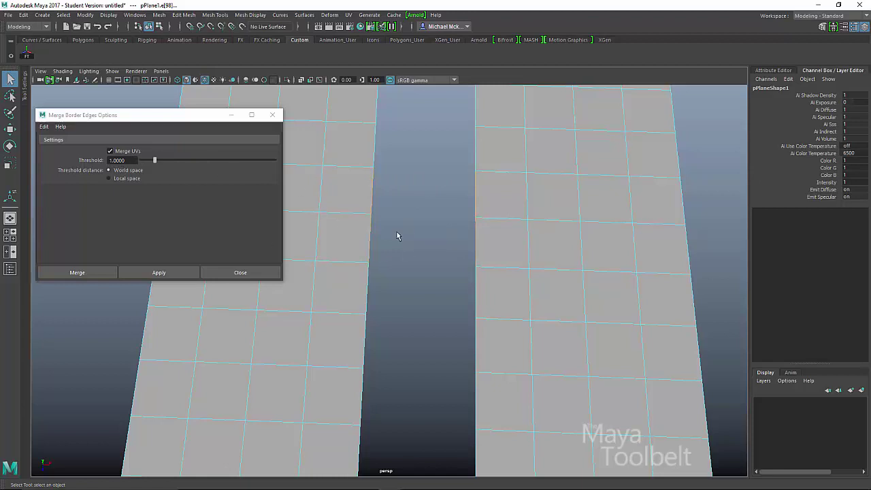
{"action": "left_click", "coordinate": [109, 80]}
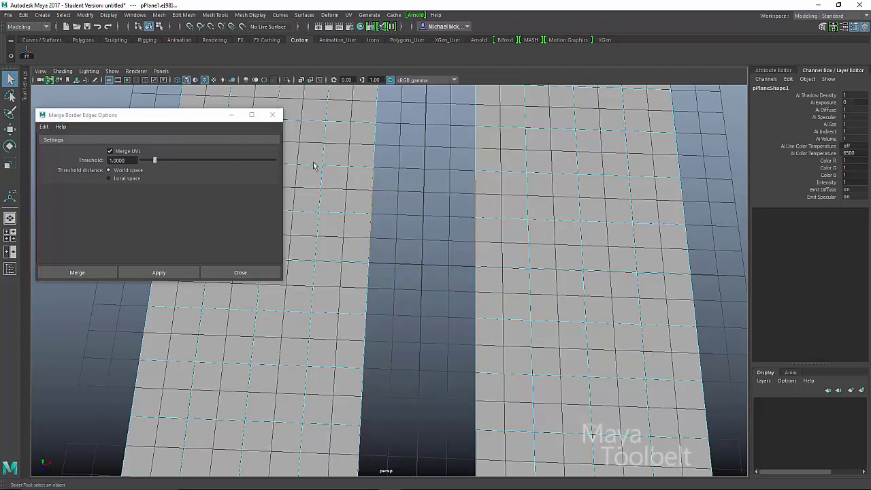
{"action": "left_click", "coordinate": [108, 79]}
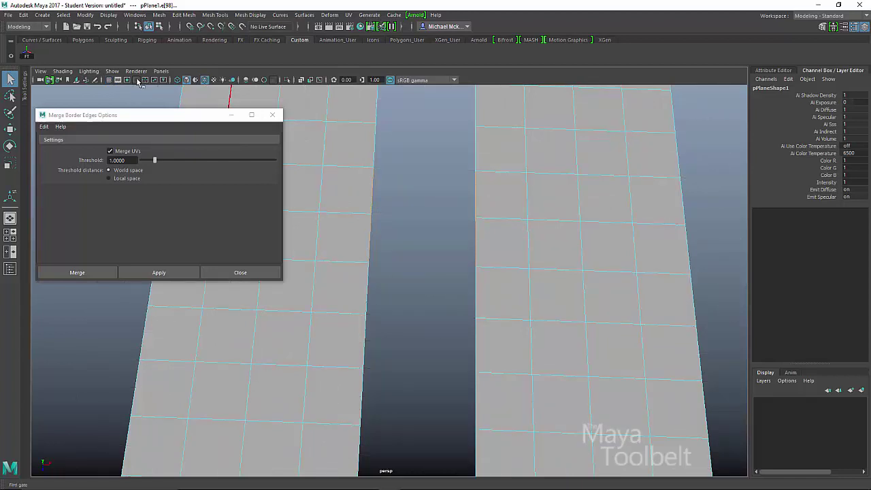
- Merge the selected border edges using the threshold of 1 and inspect the gap
{"action": "left_click", "coordinate": [75, 272]}
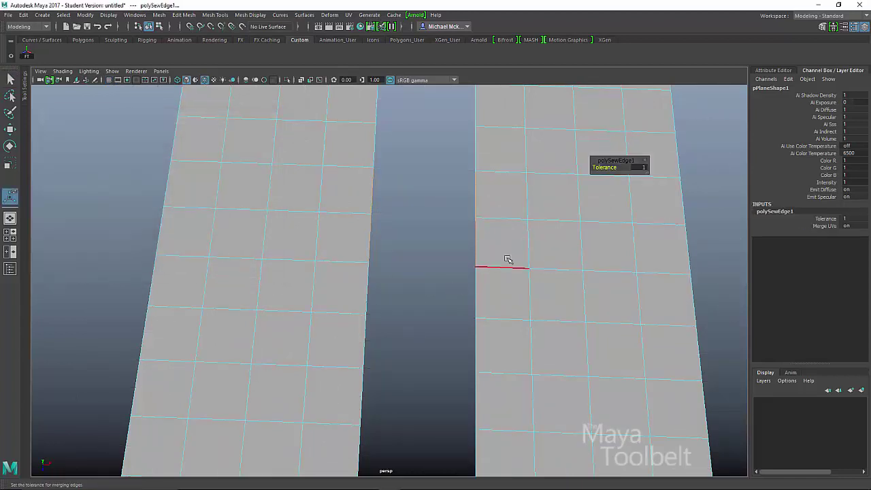
{"action": "left_click_drag", "start_coordinate": [507, 233], "coordinate": [453, 243], "text": "alt"}
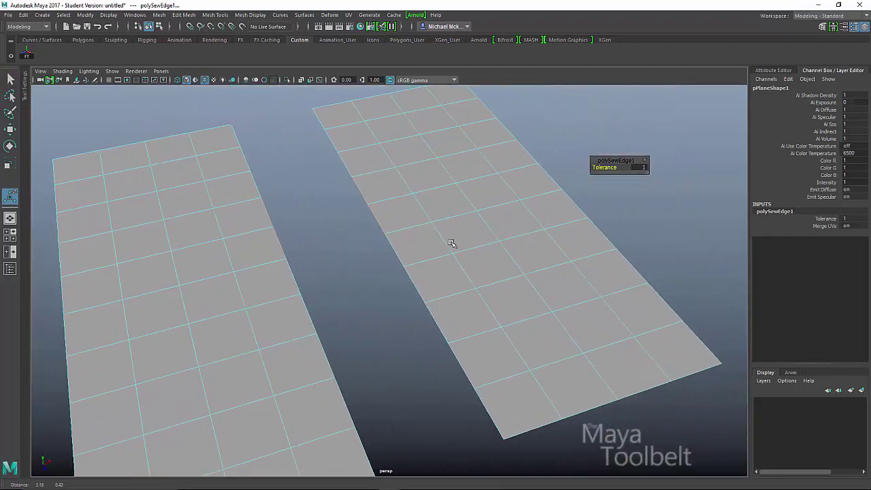
{"action": "left_click_drag", "start_coordinate": [510, 210], "coordinate": [507, 224], "text": "alt"}
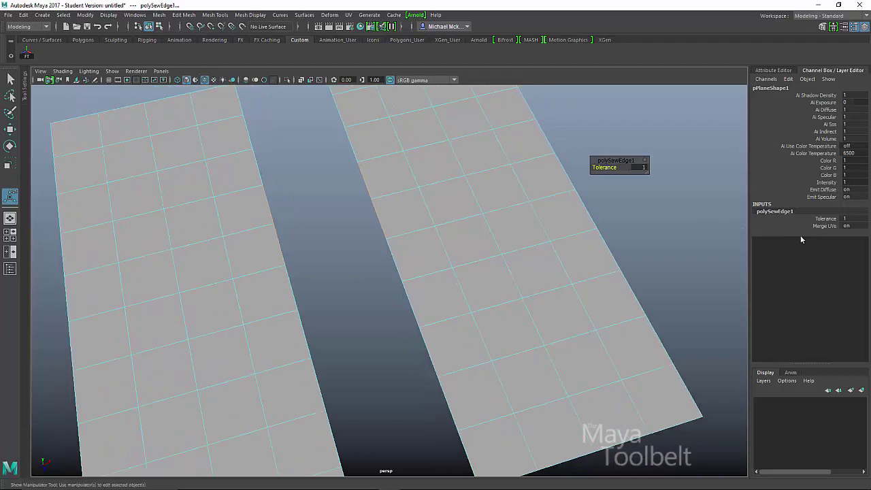
- Try tolerances of 2 and 4 on the merge of the selected border edges
{"action": "left_click", "coordinate": [845, 218]}
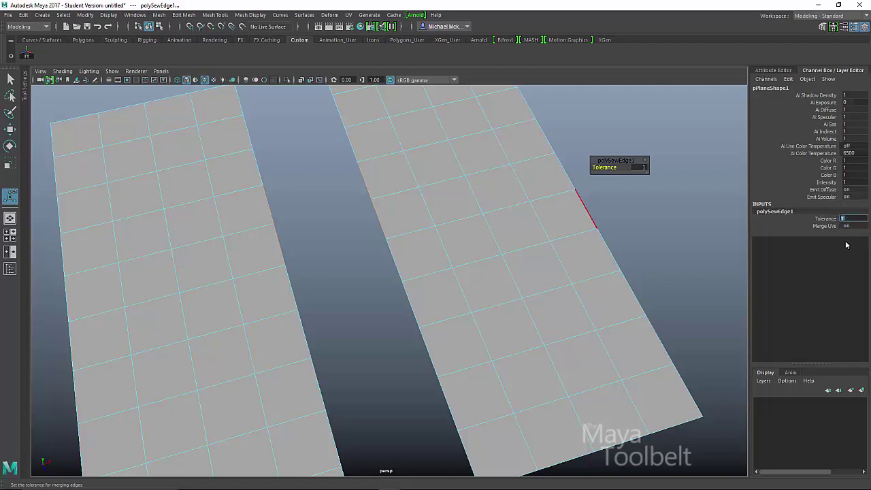
{"action": "type", "text": "2"}
{"action": "key", "text": "Return"}
{"action": "type", "text": "4"}
{"action": "key", "text": "Return"}
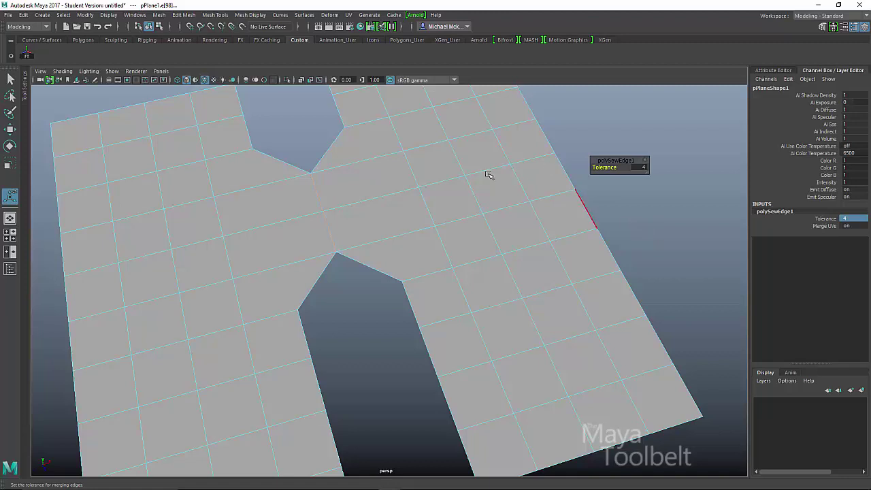
- Try merge tolerances of 50, 100 and 4, and undo the edge merge
{"action": "left_click", "coordinate": [338, 213]}
{"action": "left_click", "coordinate": [849, 218]}
{"action": "left_click", "coordinate": [850, 218]}
{"action": "type", "text": "50"}
{"action": "key", "text": "Return"}
{"action": "type", "text": "100"}
{"action": "key", "text": "Return"}
{"action": "type", "text": "4"}
{"action": "key", "text": "Return"}
{"action": "middle_click_drag", "start_coordinate": [533, 250], "coordinate": [481, 252]}
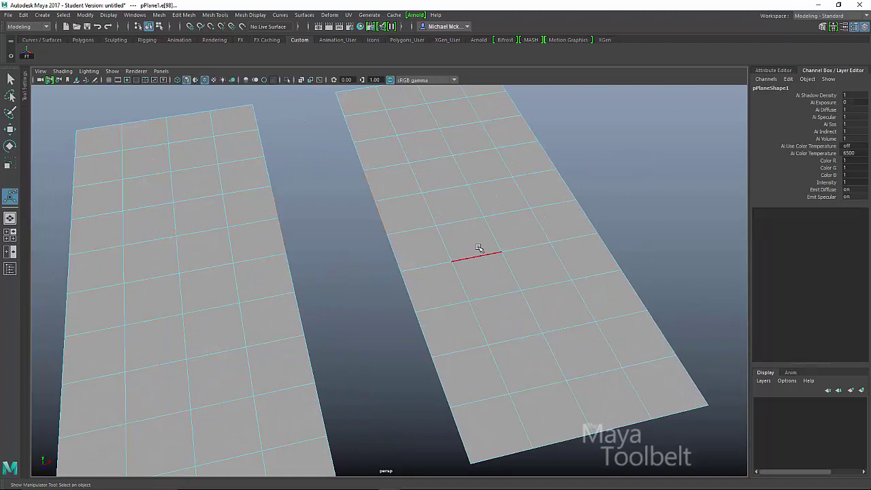
- Select several facing border edges on both sides of the gap and apply Merge to them
{"action": "left_click_drag", "start_coordinate": [480, 251], "coordinate": [366, 155], "text": "alt"}
{"action": "left_click", "coordinate": [368, 167]}
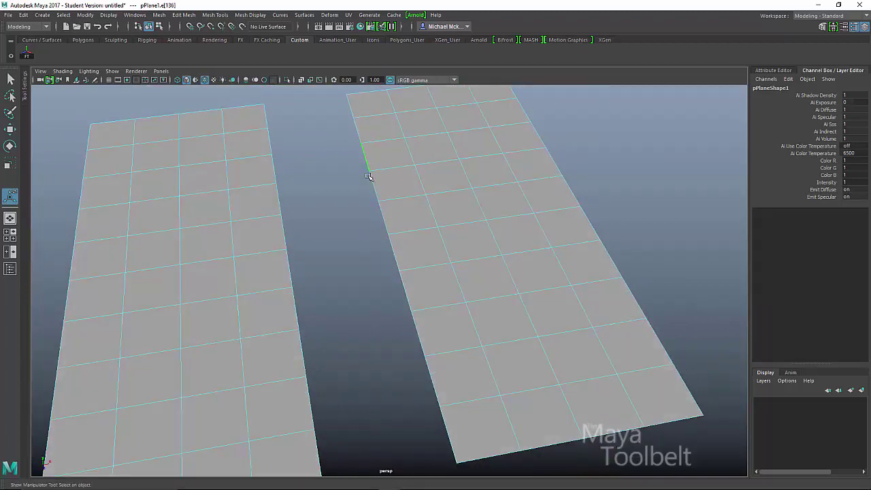
{"action": "left_click", "coordinate": [376, 194]}
{"action": "left_click", "coordinate": [381, 215], "text": "shift"}
{"action": "left_click", "coordinate": [289, 265]}
{"action": "left_click", "coordinate": [294, 304], "text": "shift"}
{"action": "left_click_drag", "start_coordinate": [373, 254], "coordinate": [421, 263], "text": "alt"}
{"action": "left_click", "coordinate": [183, 14]}
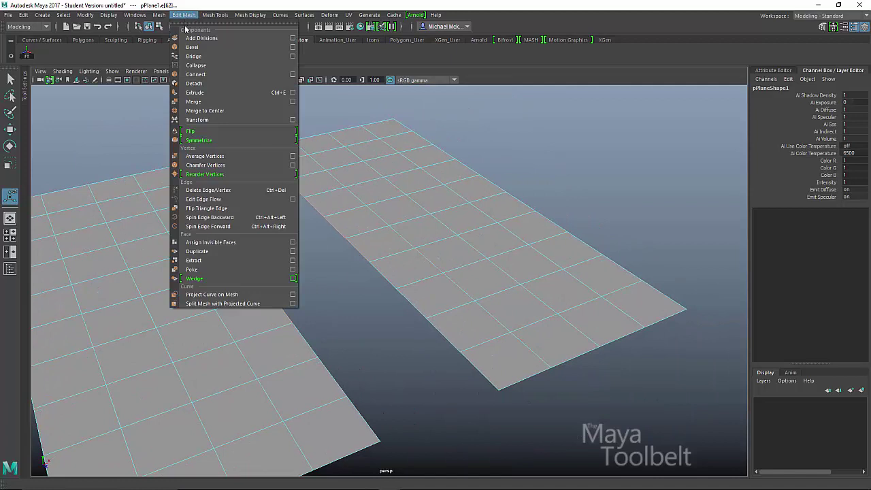
{"action": "left_click", "coordinate": [201, 103]}
- Set the tolerance of the new edge merge to 10
{"action": "left_click", "coordinate": [824, 219]}
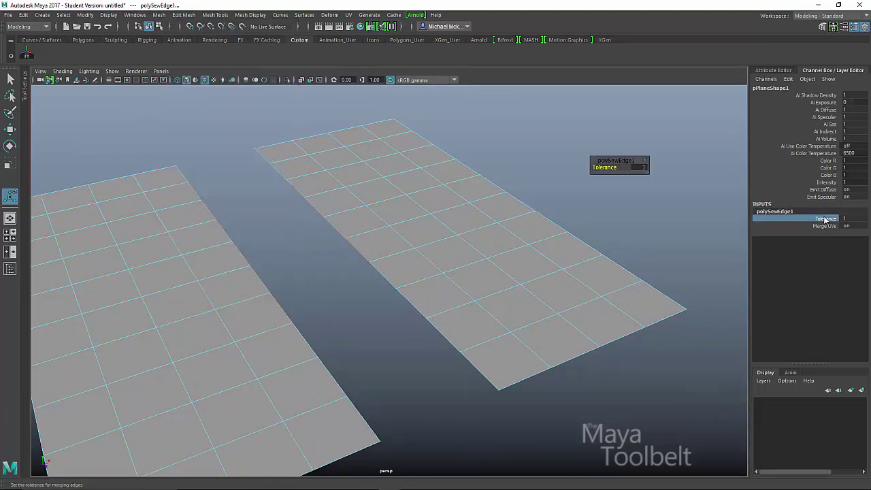
{"action": "left_click", "coordinate": [845, 218]}
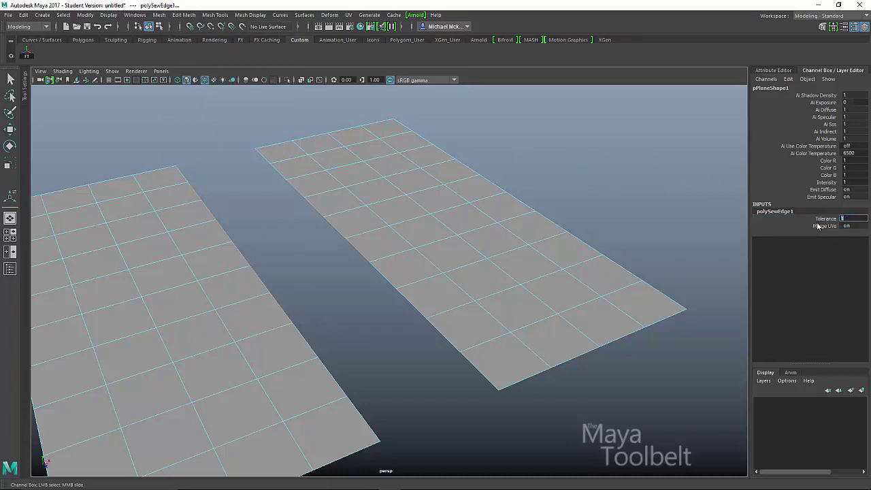
{"action": "type", "text": "10"}
{"action": "key", "text": "Return"}
{"action": "mouse_move", "coordinate": [455, 252]}
{"action": "left_mouse_down", "text": "alt"}
{"action": "mouse_move", "coordinate": [465, 272]}
{"action": "mouse_move", "coordinate": [490, 270]}
{"action": "mouse_move", "coordinate": [465, 259]}
{"action": "left_mouse_up", "text": "alt"}
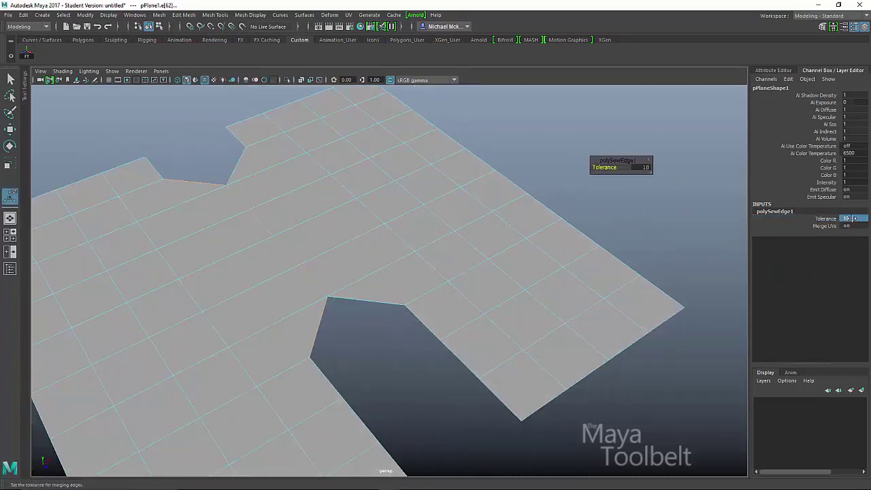
- Raise the edge merge tolerance to 150 and inspect the seam between the halves
{"action": "left_click", "coordinate": [845, 219]}
{"action": "type", "text": "150"}
{"action": "key", "text": "Return"}
{"action": "left_click_drag", "start_coordinate": [408, 208], "coordinate": [295, 207], "text": "alt"}
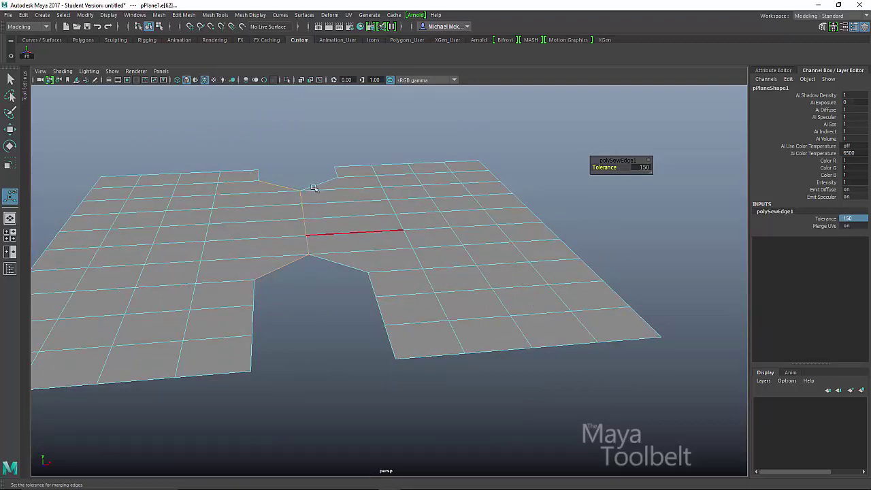
{"action": "left_click_drag", "start_coordinate": [351, 239], "coordinate": [405, 224], "text": "alt"}
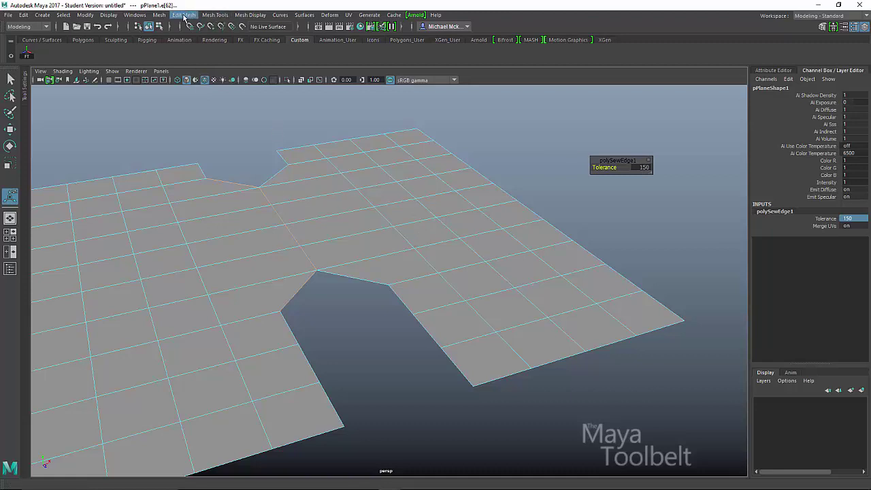
- Switch the merged plane to object selection and inspect the joined area between the halves
{"action": "left_click", "coordinate": [148, 26]}
{"action": "scroll", "coordinate": [340, 254], "scroll_direction": "up", "scroll_amount": 5}
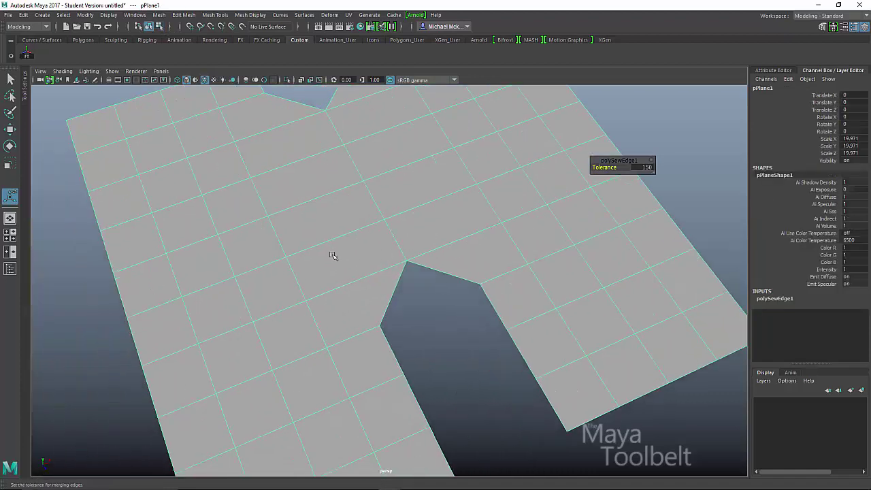
{"action": "scroll", "coordinate": [332, 255], "scroll_direction": "down", "scroll_amount": 5}
{"action": "left_click_drag", "start_coordinate": [290, 244], "coordinate": [261, 247], "text": "alt"}
- Switch to edge selection and select edges around one interior quad in the left half of the plane
{"action": "right_click_drag", "start_coordinate": [261, 218], "coordinate": [261, 195]}
{"action": "left_click", "coordinate": [262, 194]}
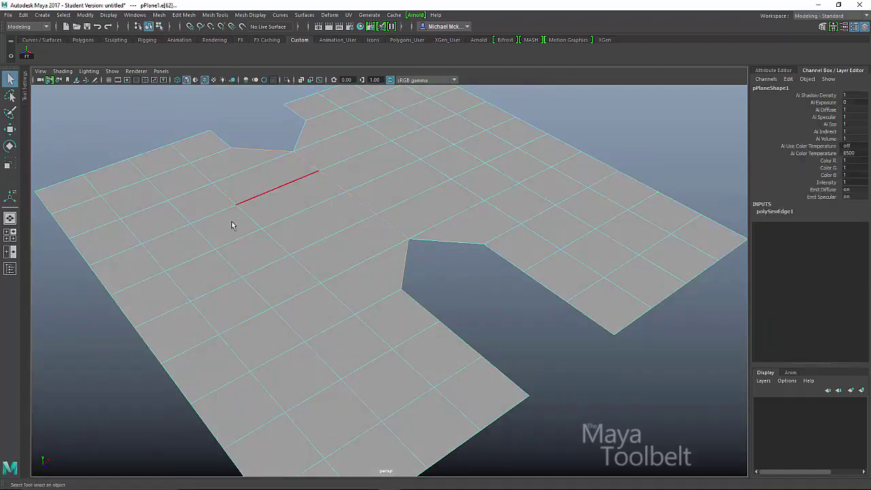
{"action": "left_click", "coordinate": [231, 234]}
{"action": "mouse_move", "coordinate": [301, 245]}
{"action": "left_mouse_down", "text": "alt"}
{"action": "mouse_move", "coordinate": [373, 240]}
{"action": "mouse_move", "coordinate": [317, 245]}
{"action": "left_mouse_up", "text": "alt"}
{"action": "right_click_drag", "start_coordinate": [317, 245], "coordinate": [407, 280], "text": "alt"}
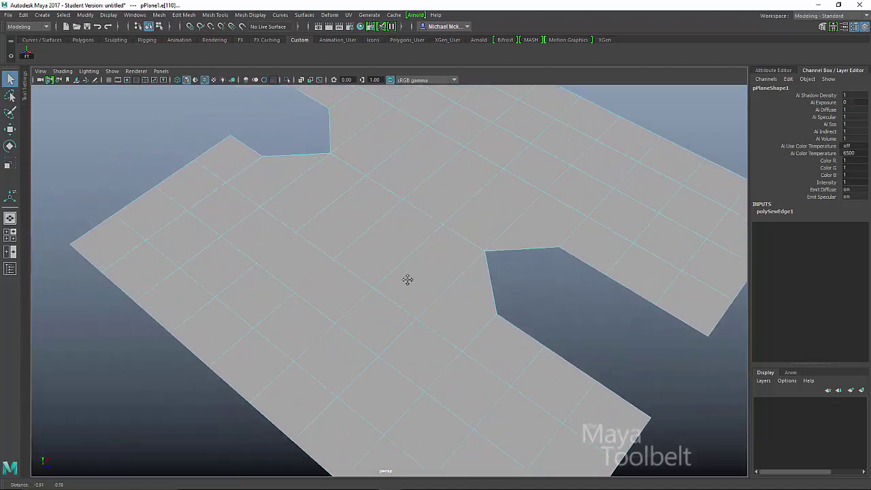
{"action": "left_click_drag", "start_coordinate": [407, 279], "coordinate": [368, 286], "text": "alt"}
{"action": "key", "text": "F11"}
{"action": "left_click", "coordinate": [289, 259]}
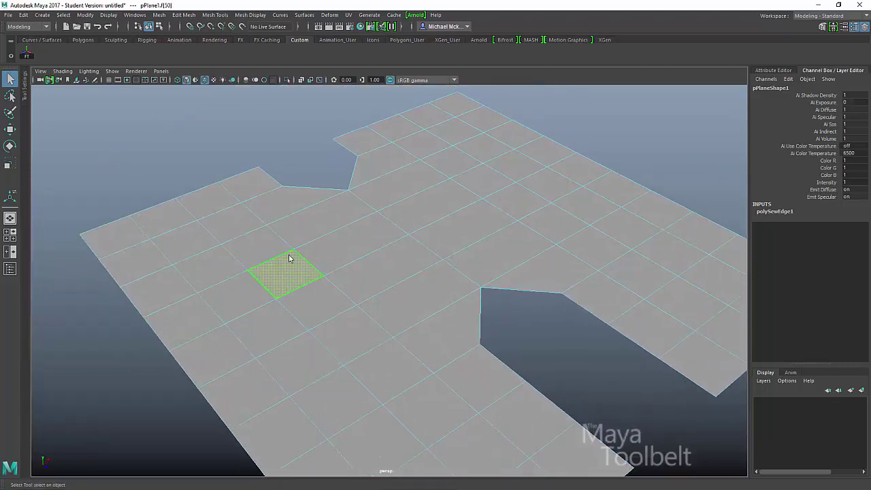
{"action": "right_click_drag", "start_coordinate": [289, 259], "coordinate": [288, 215]}
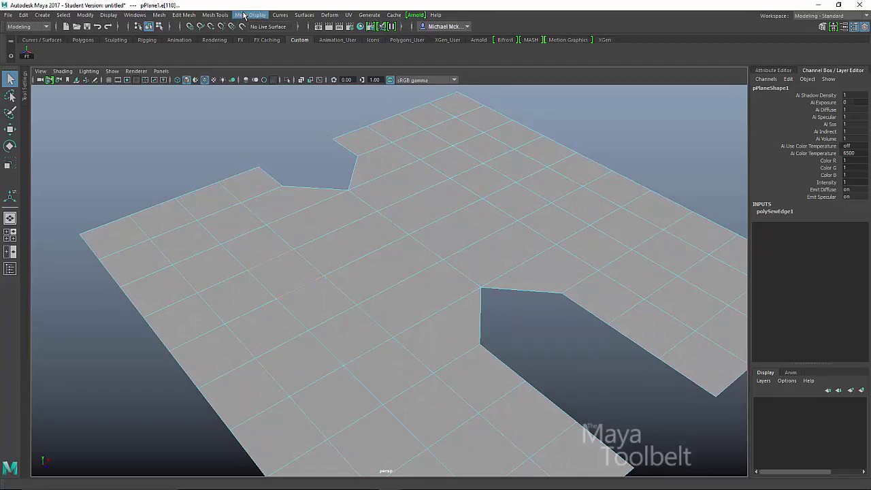
- Apply Merge to Center to the selected interior edges of the plane
{"action": "left_click", "coordinate": [183, 15]}
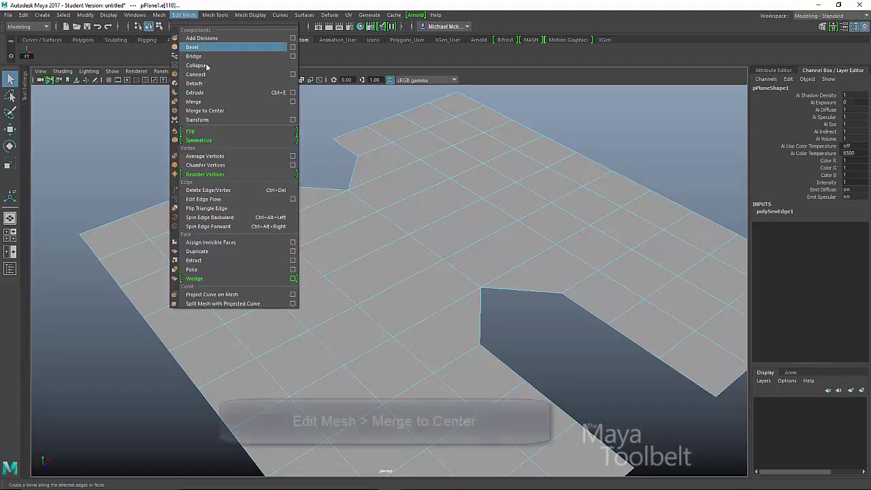
{"action": "left_click", "coordinate": [219, 113]}
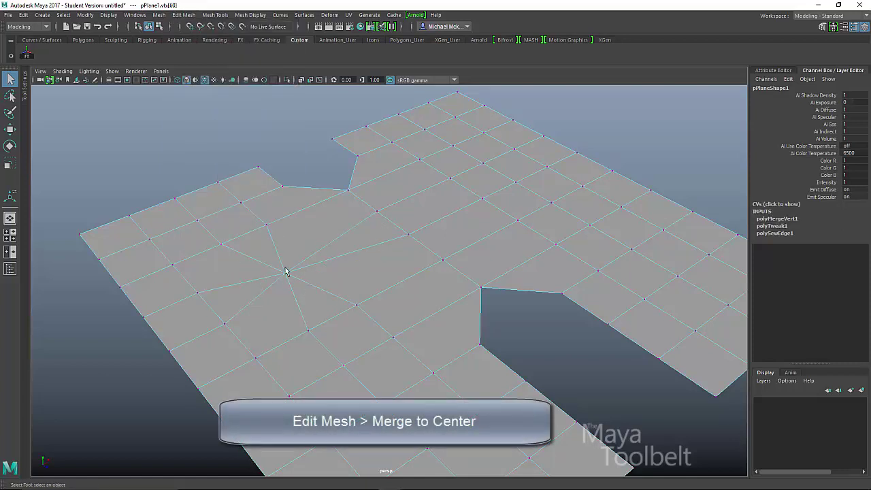
{"action": "left_click", "coordinate": [246, 130]}
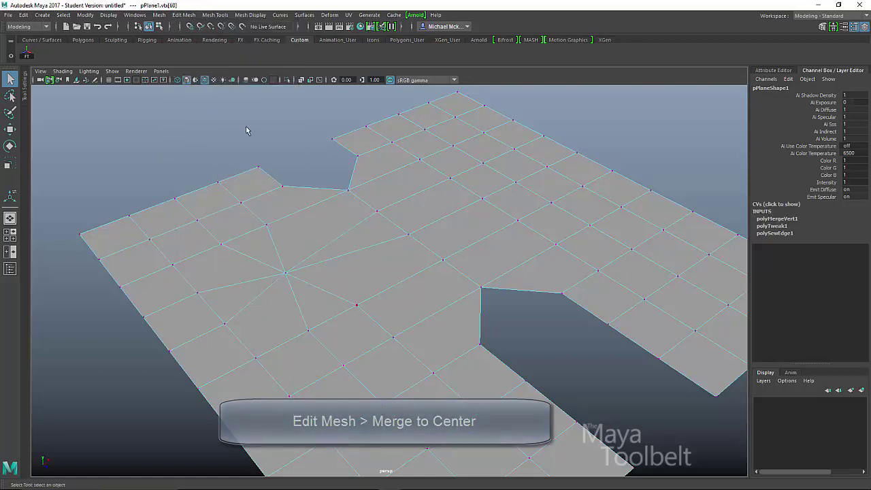
- Point out the Merge to Center command without applying it, and undo the merge of the interior edges
{"action": "left_click", "coordinate": [184, 14]}
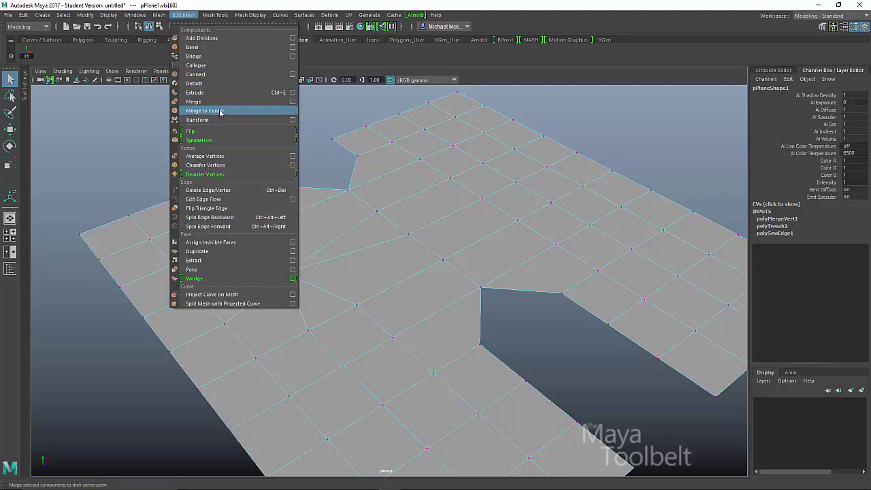
{"action": "left_click", "coordinate": [477, 262]}
{"action": "left_click_drag", "start_coordinate": [477, 263], "coordinate": [443, 247], "text": "alt"}
{"action": "key", "text": "ctrl+z"}
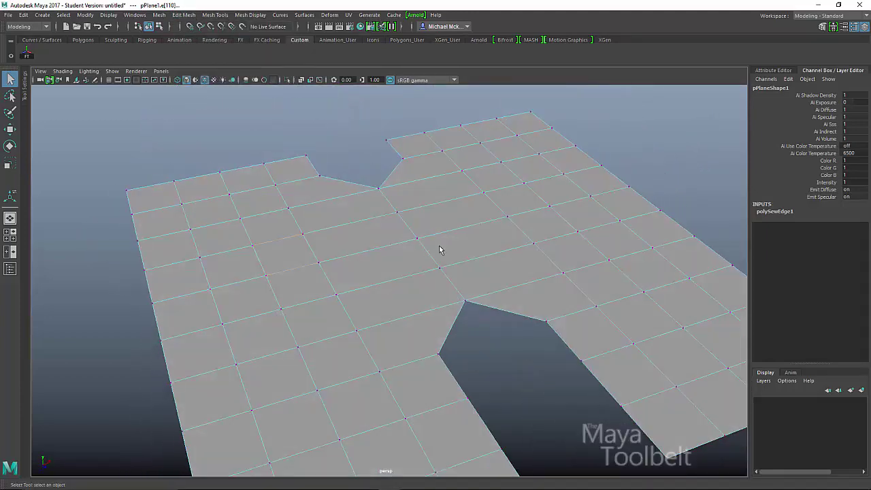
- Switch the plane to face selection
{"action": "right_click", "coordinate": [471, 218]}
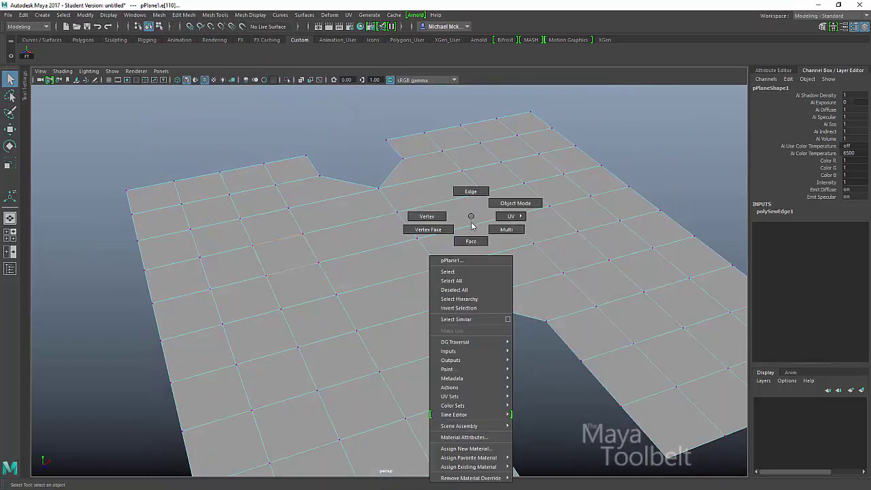
{"action": "left_click", "coordinate": [471, 239]}
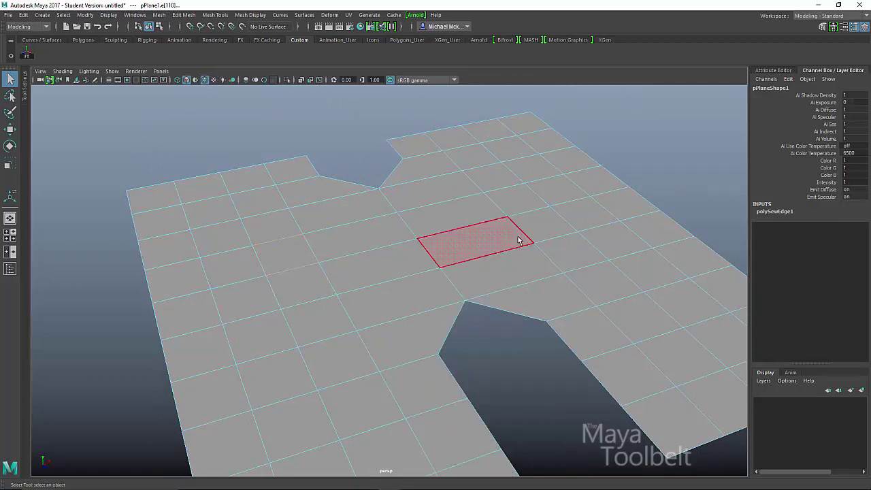